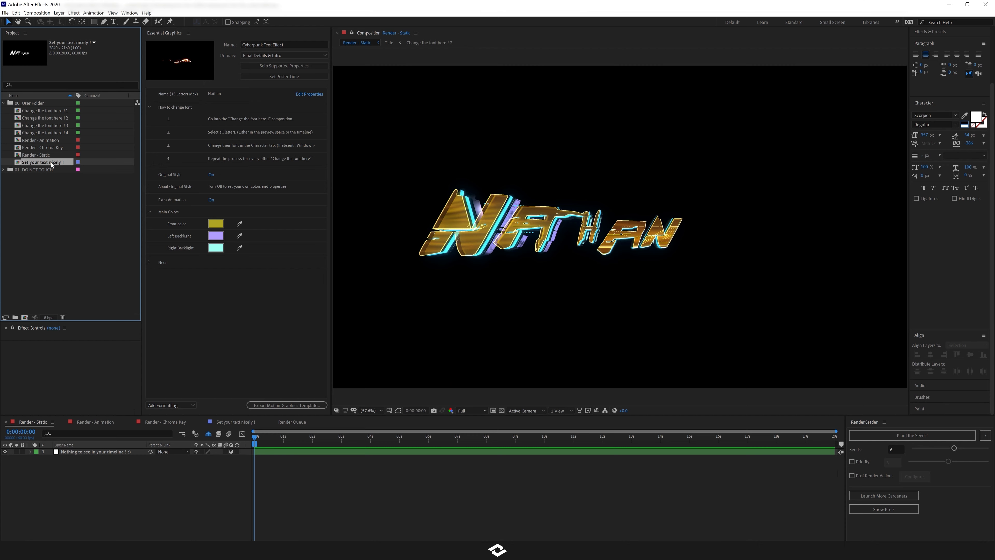
Step: Open the "Set your text nicely !" composition and set its viewer magnification to Fit up to 100%
double_click(50, 162)
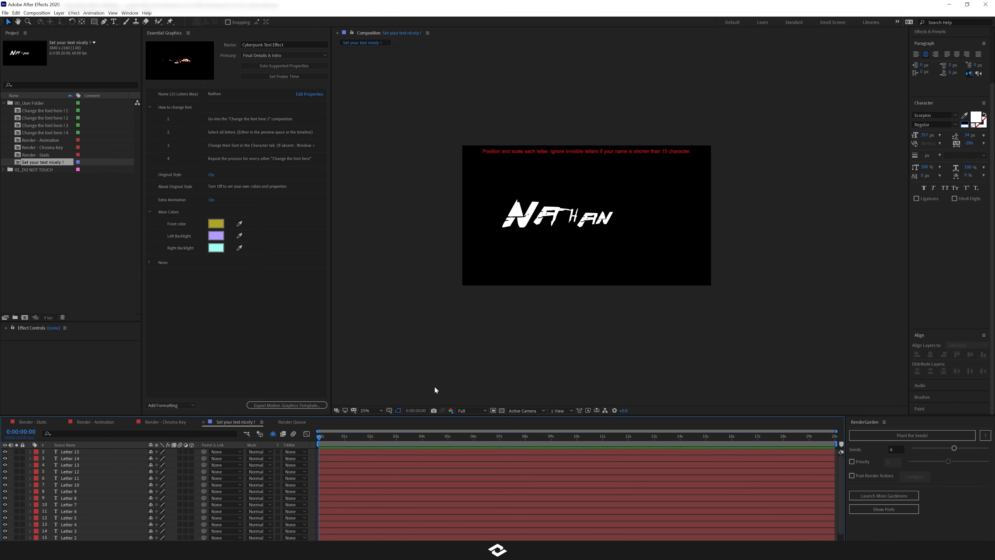
click(375, 411)
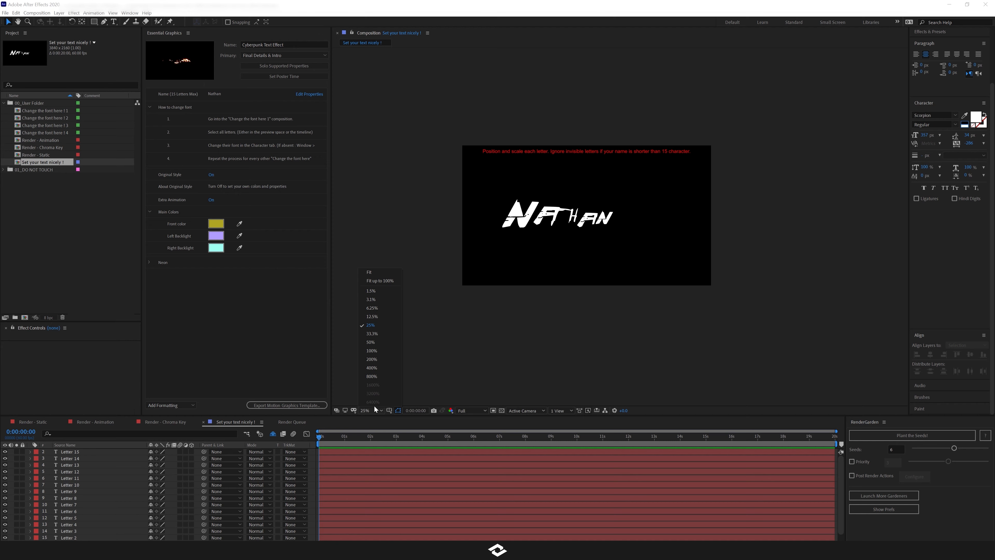
click(390, 281)
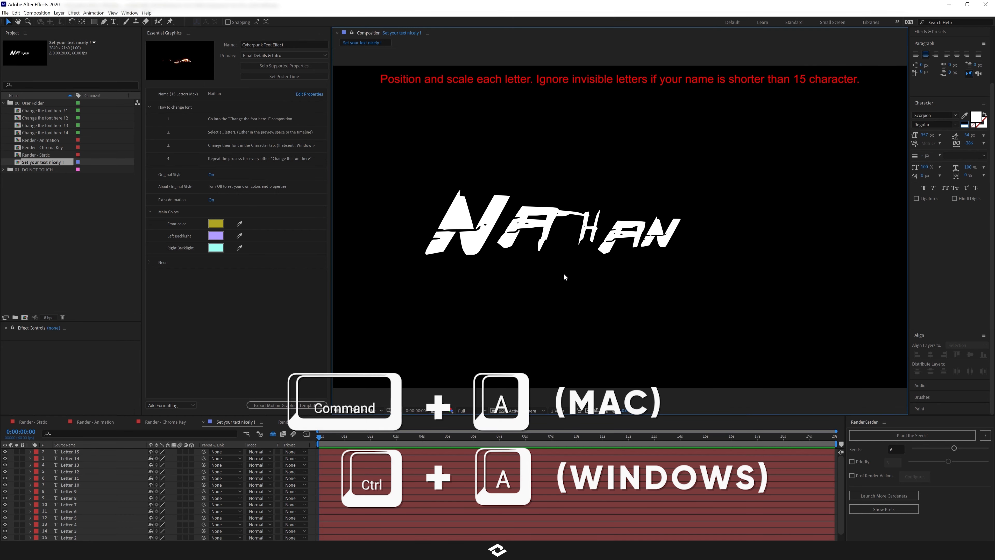
Step: Set the scale of all letter layers to 100% and show the rulers and guides
key(ctrl+a)
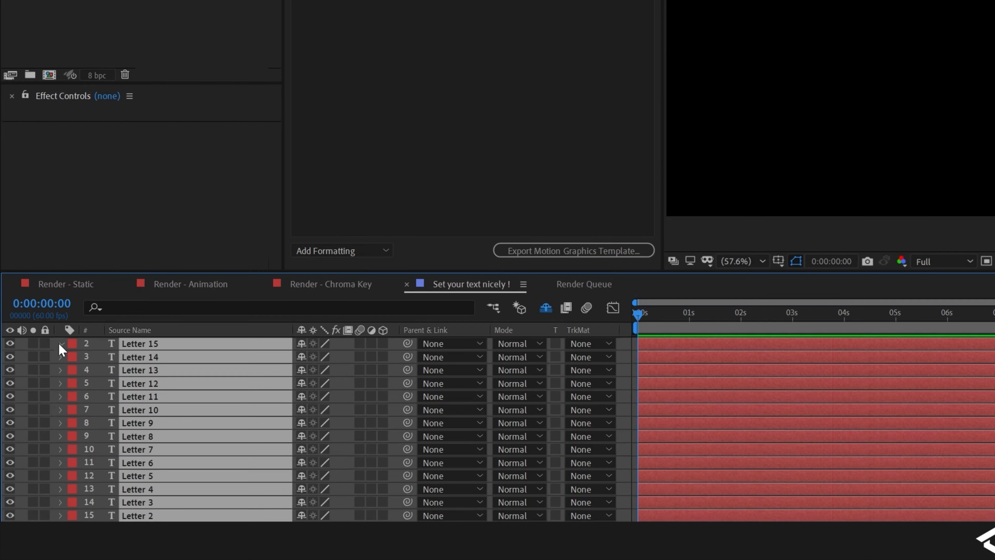
click(46, 392)
click(74, 371)
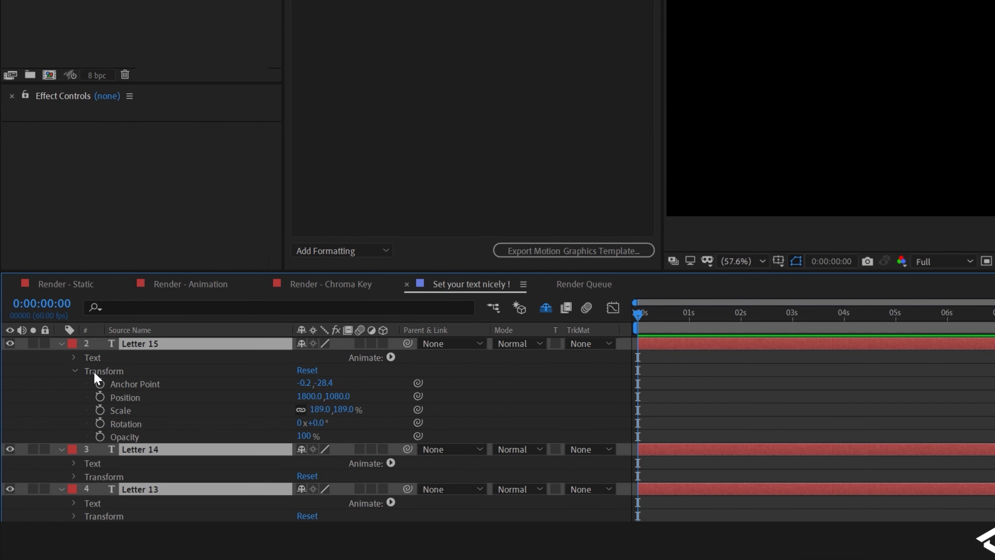
key(ctrl+r)
click(320, 409)
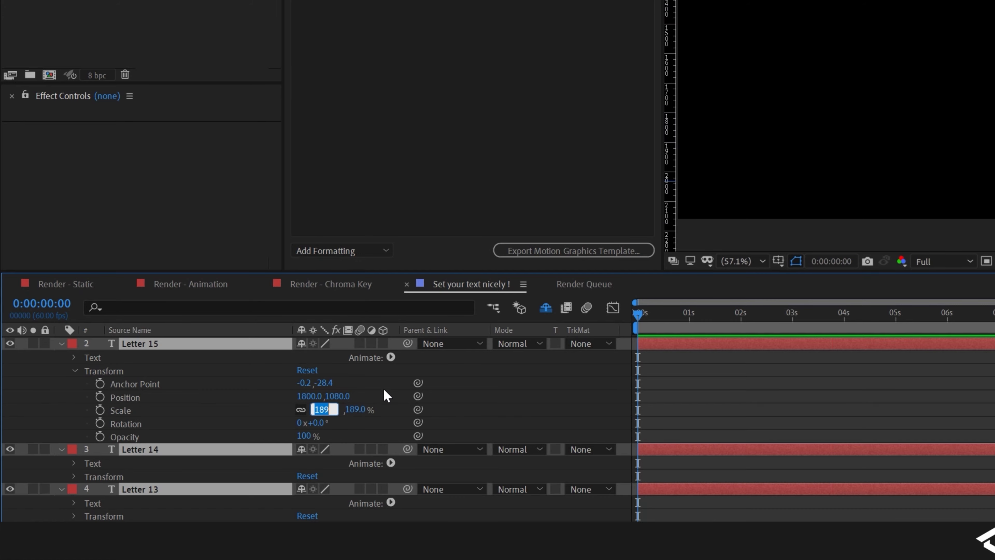
text(100)
key(Return)
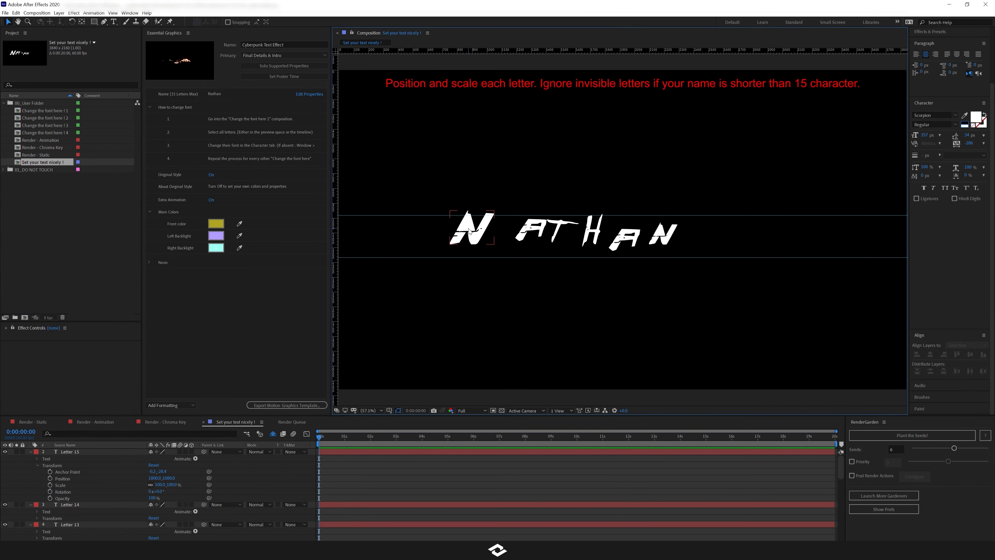
Step: Enlarge, tilt and reposition the individual letters so they interlock tightly as one stylized word
drag(528, 232, 598, 205)
click(556, 233)
drag(558, 228, 564, 231)
click(482, 229)
drag(495, 211, 507, 201)
drag(481, 232, 476, 236)
drag(593, 231, 601, 208)
drag(641, 225, 688, 235)
click(479, 274)
click(623, 235)
shift+click(680, 235)
drag(605, 208, 614, 204)
drag(532, 209, 529, 205)
drag(745, 215, 744, 213)
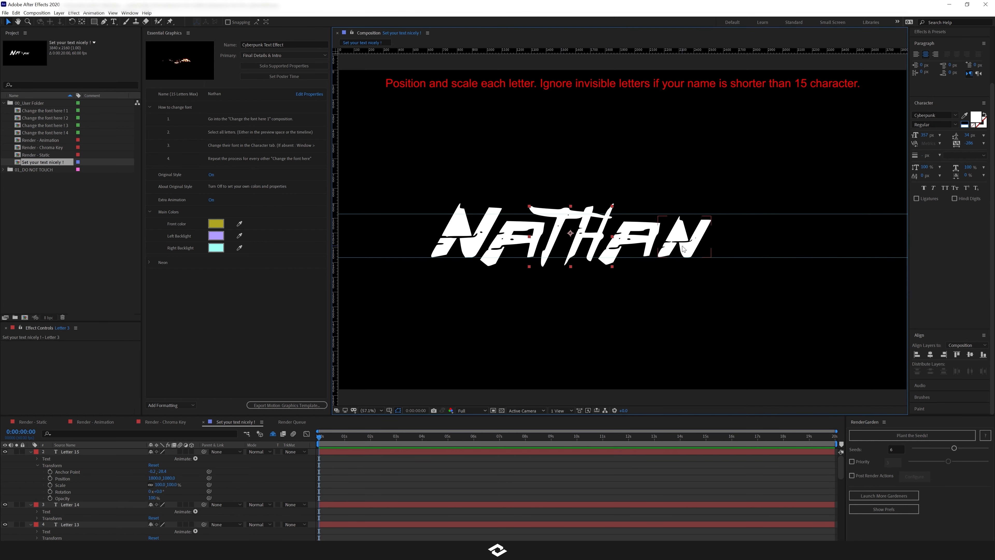
Step: Move all the letters together to the horizontal middle of the frame and display the Render - Static composition
scroll(129, 509, down, 10)
click(90, 465)
drag(158, 504, 154, 504)
click(462, 232)
scroll(443, 196, down, 1)
drag(432, 185, 737, 270)
drag(580, 235, 614, 236)
click(389, 337)
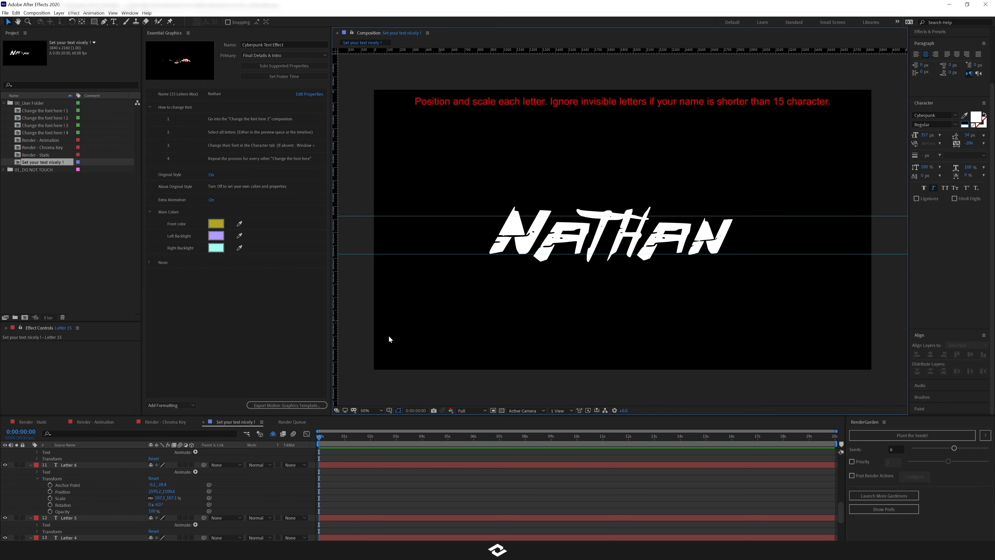
click(43, 424)
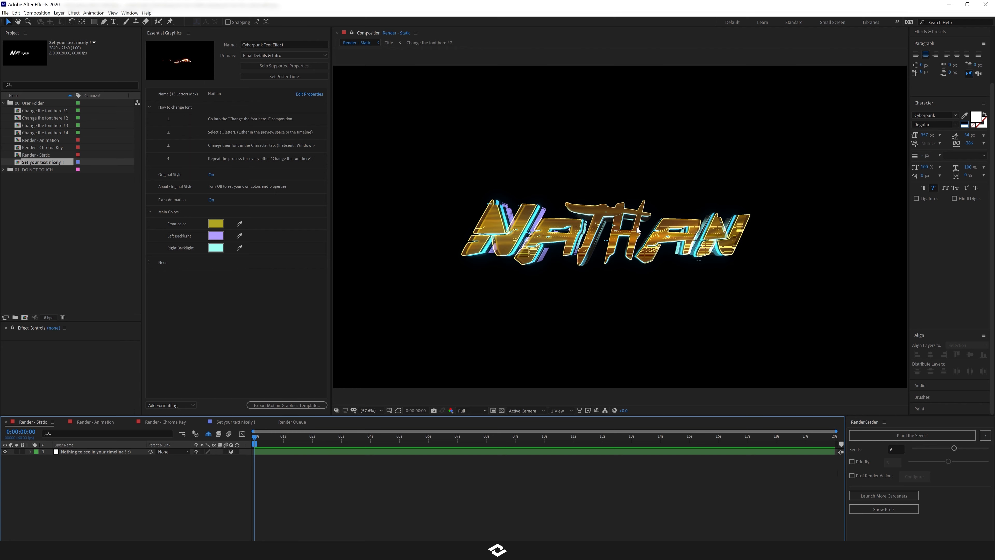
click(243, 423)
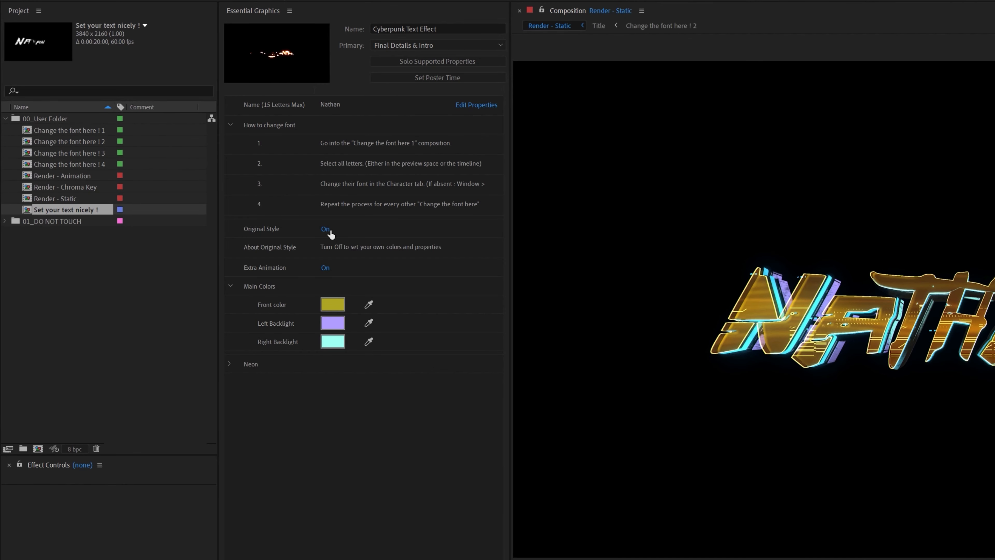
Step: Turn off Original Style and set custom colors: purple front, pink left backlight, pale yellow right backlight and 00FFE8 neon
click(327, 229)
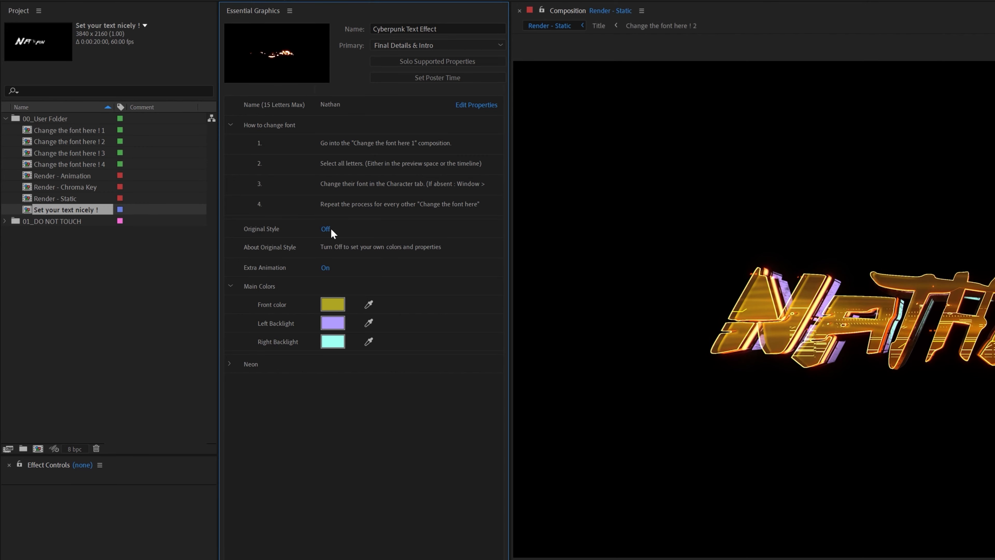
click(333, 304)
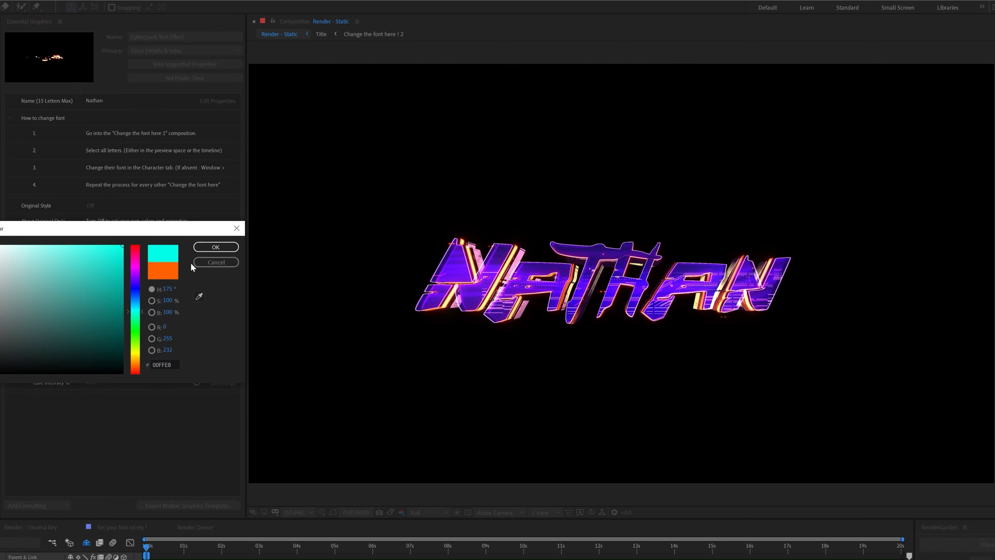
click(211, 248)
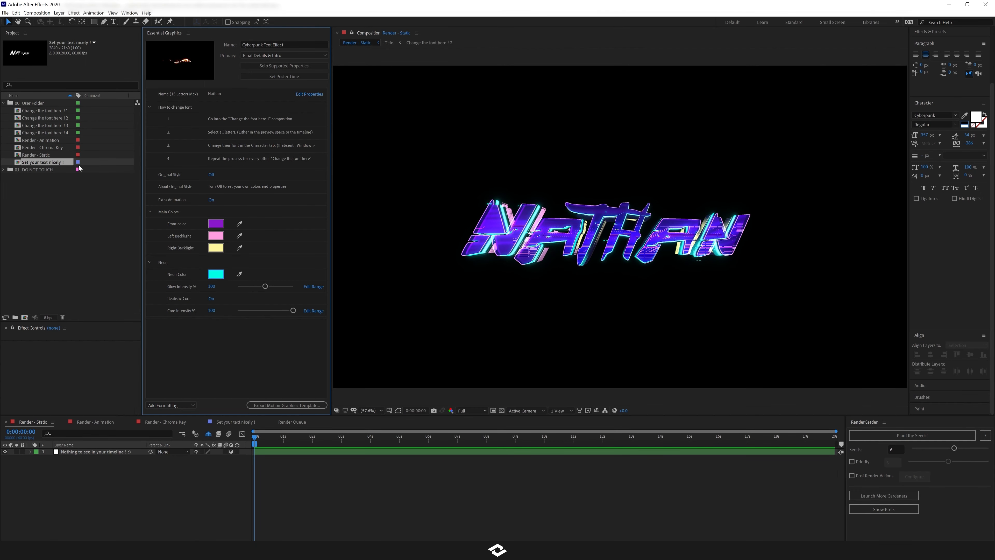
Step: Change the font of all letters in the "Set your text nicely !" composition to Scorpion
double_click(60, 163)
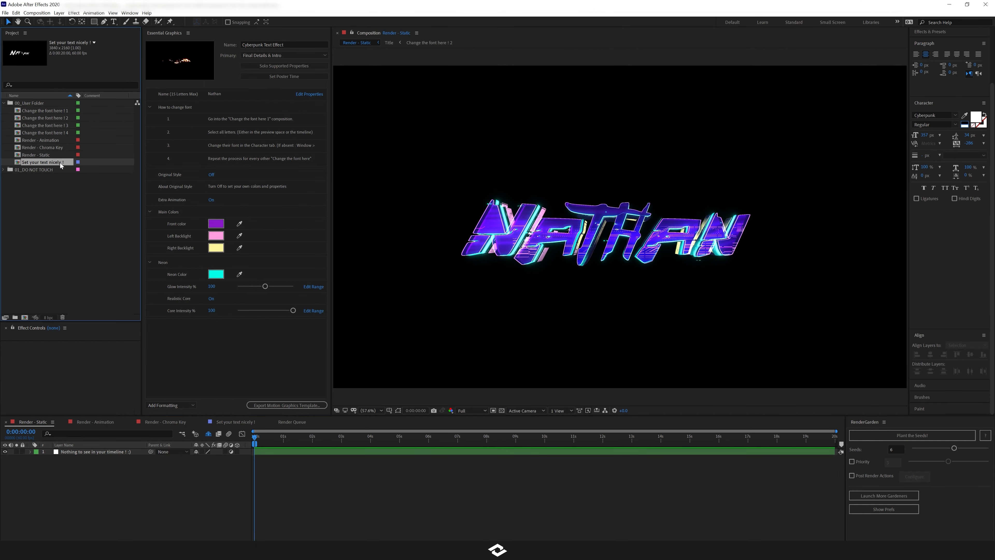
drag(488, 184, 807, 316)
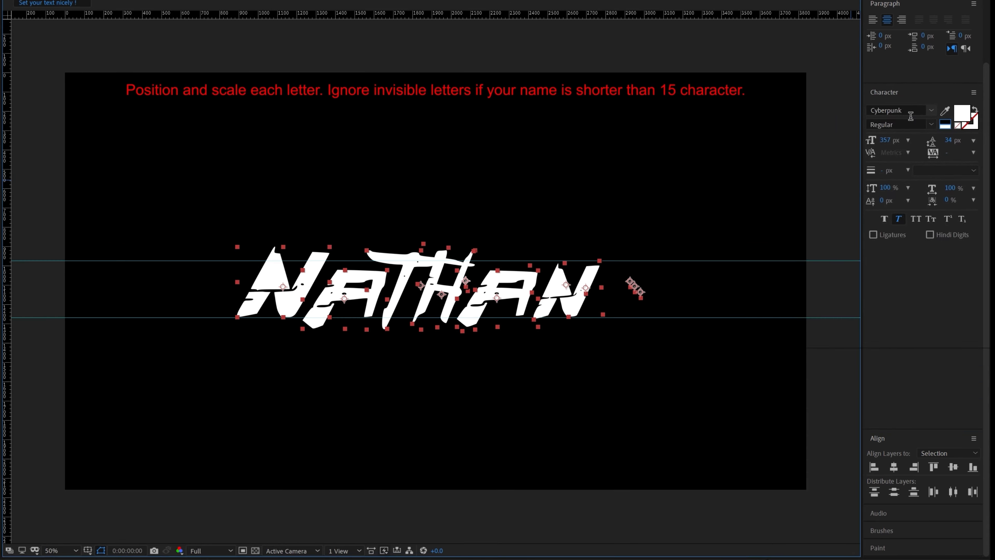
click(941, 119)
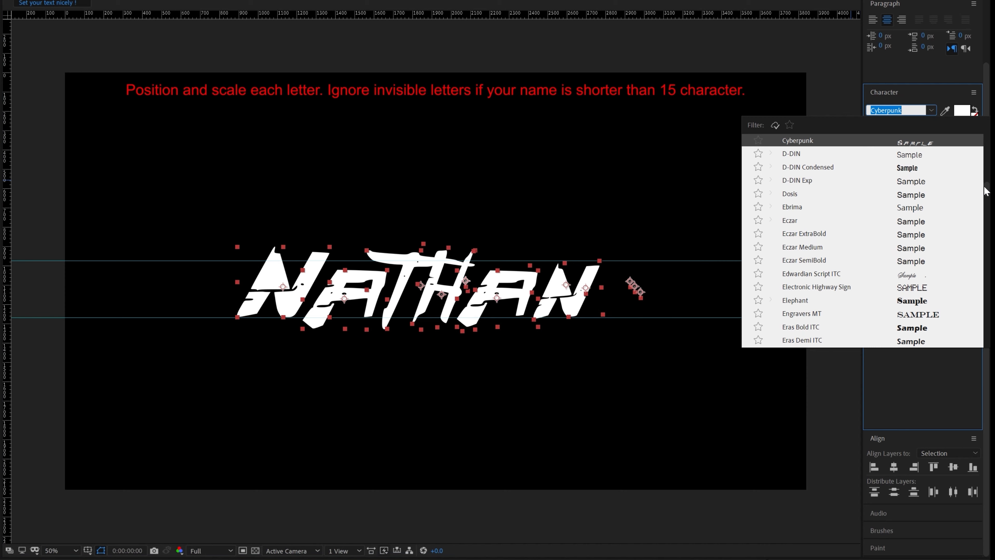
drag(987, 189, 986, 298)
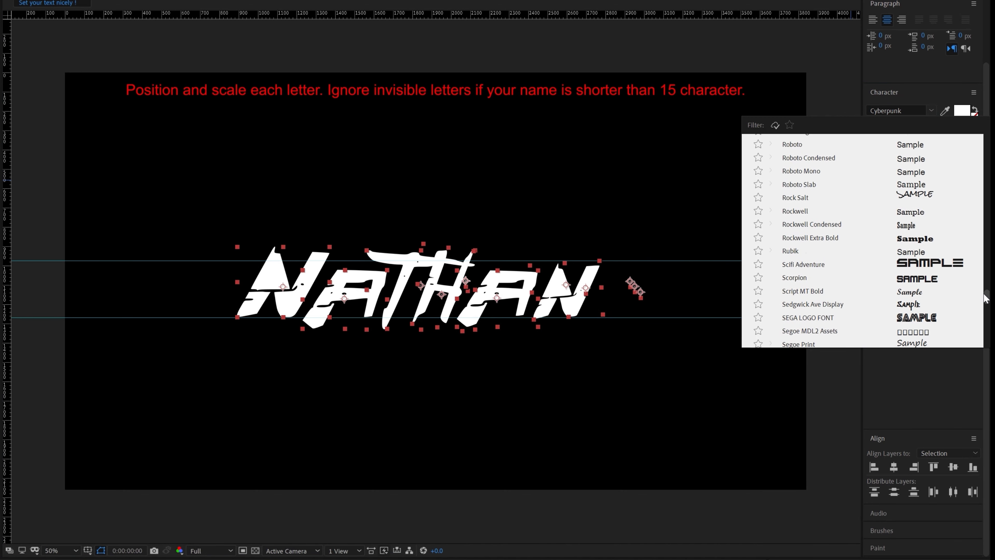
click(929, 279)
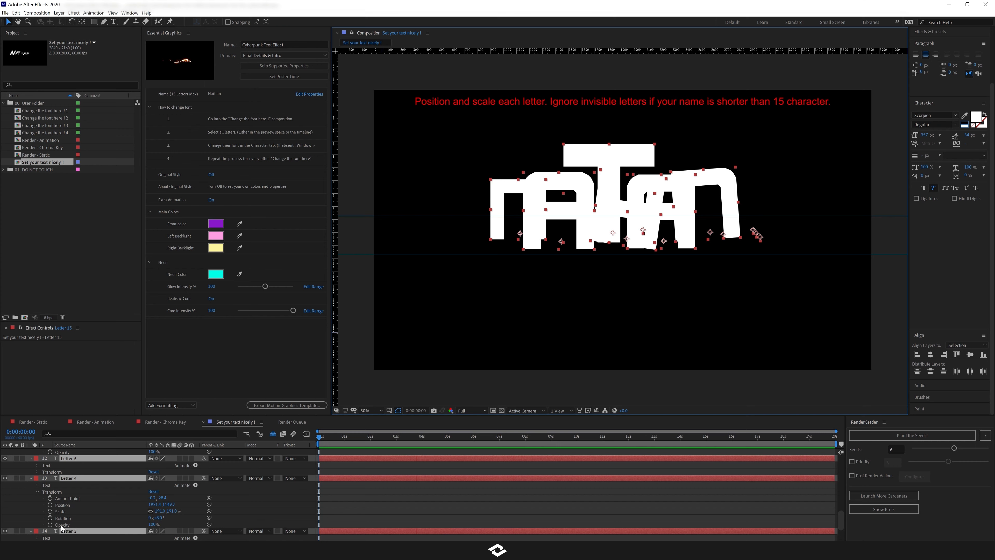
Step: Set the scale to 100% and the rotation to 0° for all selected letters
click(160, 511)
text(100)
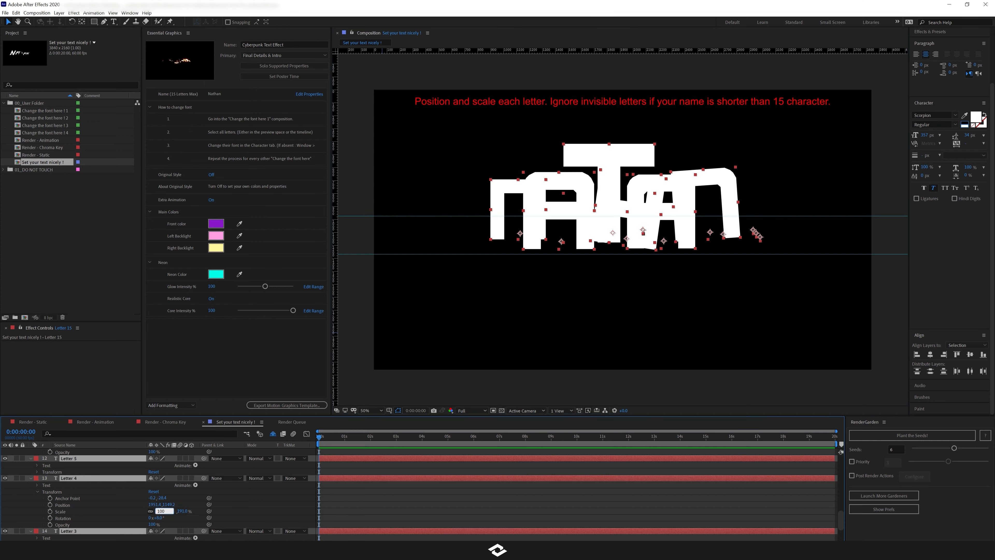
key(Return)
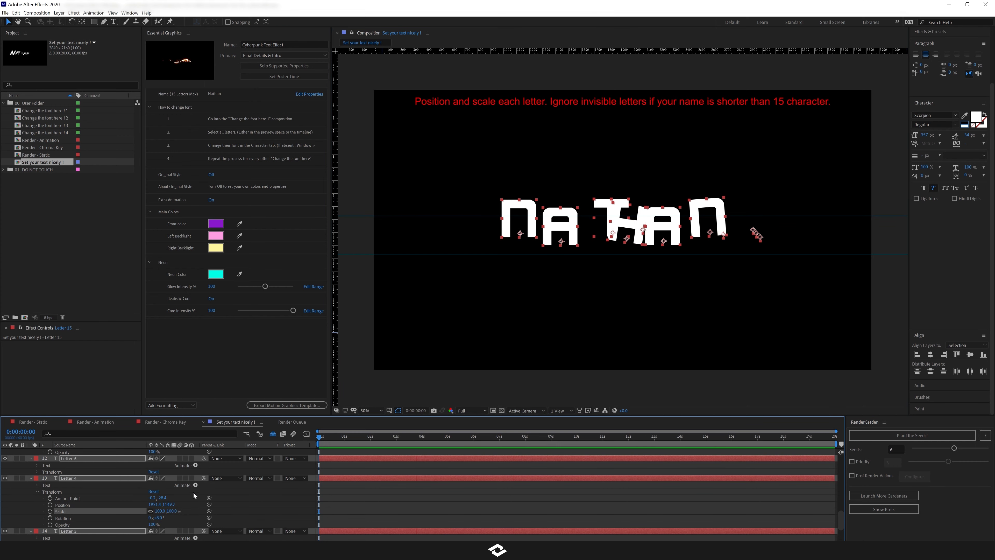
click(158, 518)
text(0)
key(Return)
Step: Arrange the six letters evenly in one straight row between the two guides and display the Render - Static composition
click(510, 290)
drag(506, 219, 560, 241)
drag(612, 212, 600, 229)
drag(701, 212, 719, 226)
drag(666, 235, 670, 233)
drag(712, 227, 710, 234)
shift+click(668, 235)
shift+click(628, 235)
shift+click(600, 235)
drag(758, 196, 487, 272)
drag(530, 229, 532, 229)
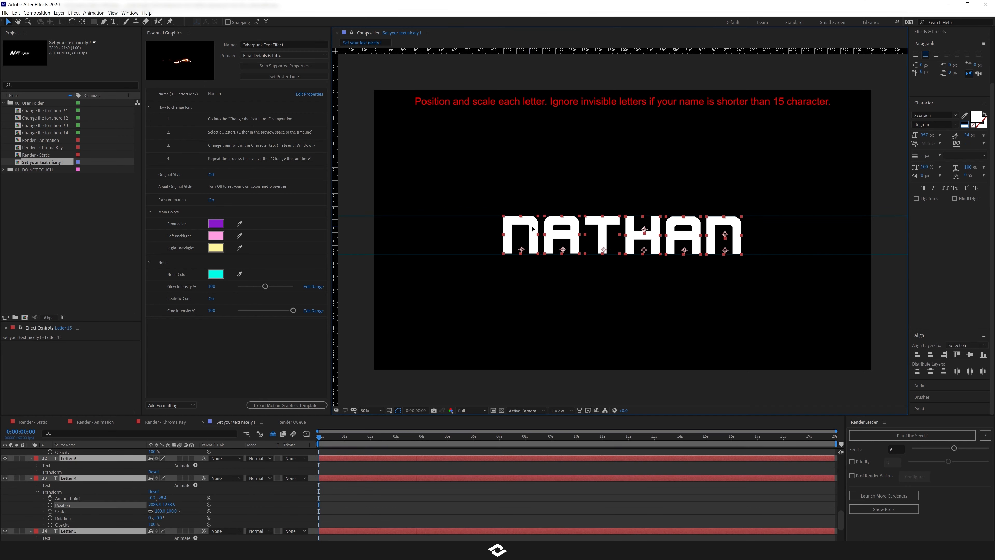
click(407, 351)
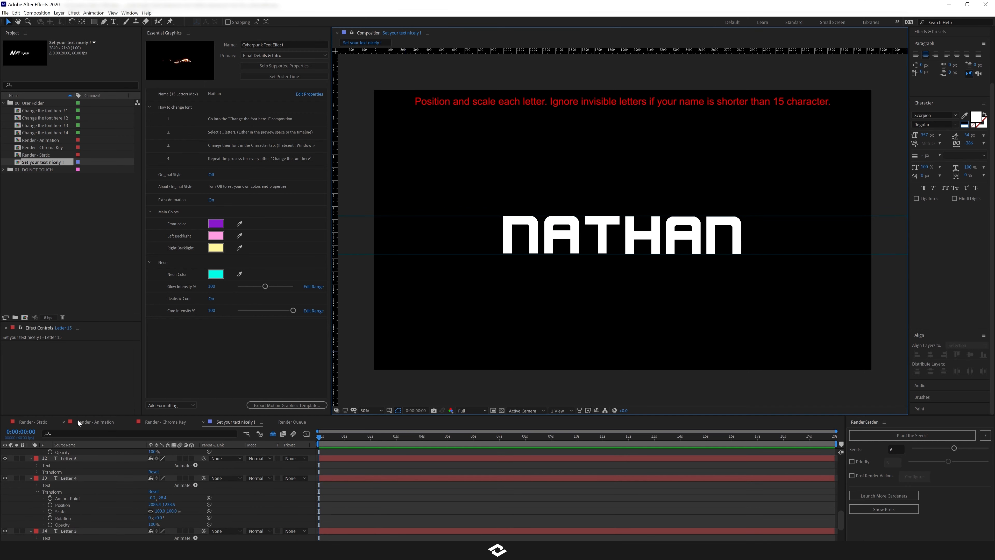
click(40, 423)
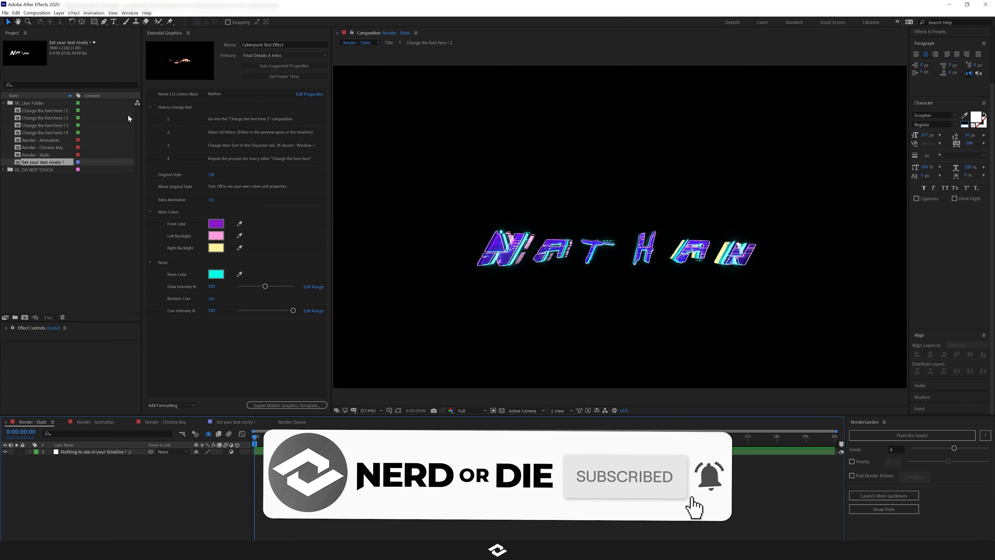
Step: In "Change the font here ! 1", switch all letters to Script MT Bold and back to Scorpion to apply the font
click(59, 110)
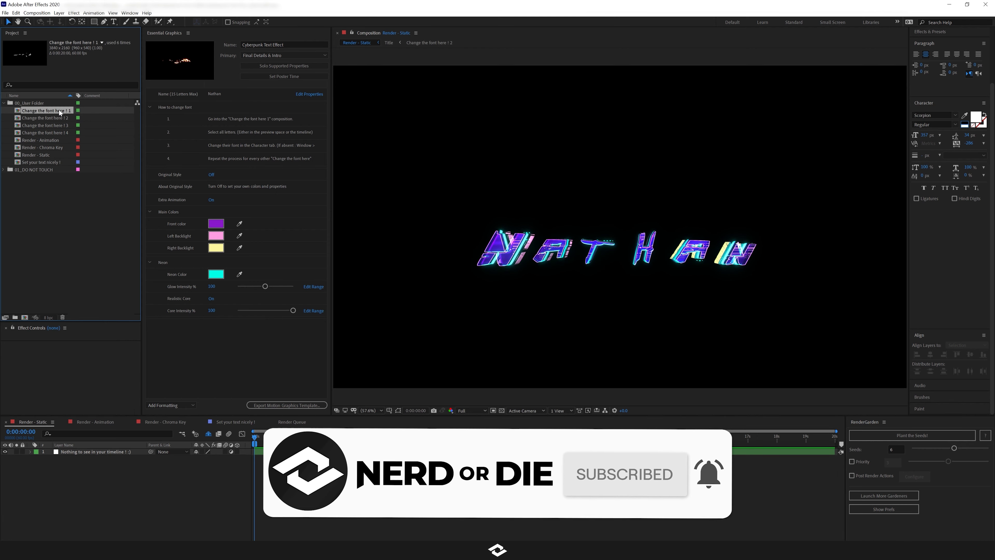
double_click(59, 110)
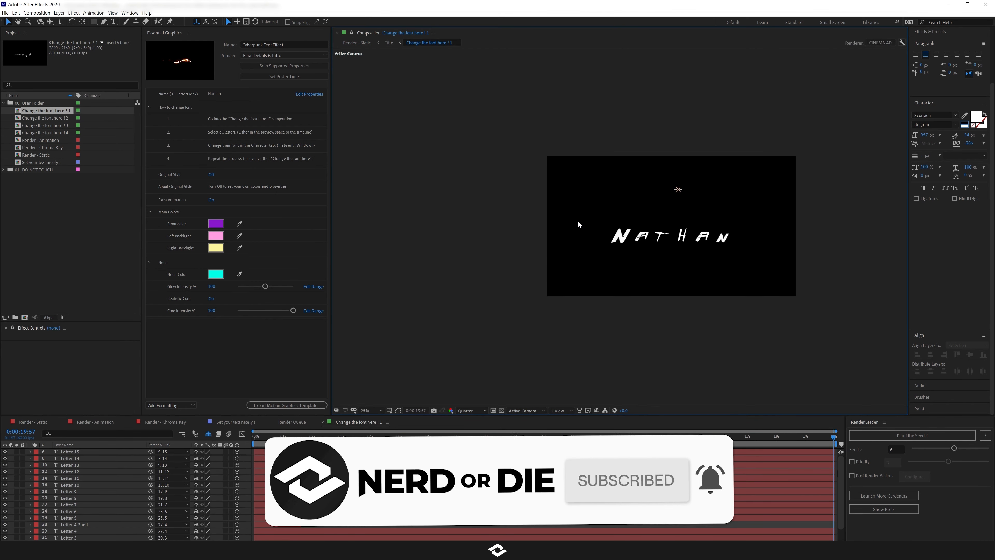
key(ctrl+a)
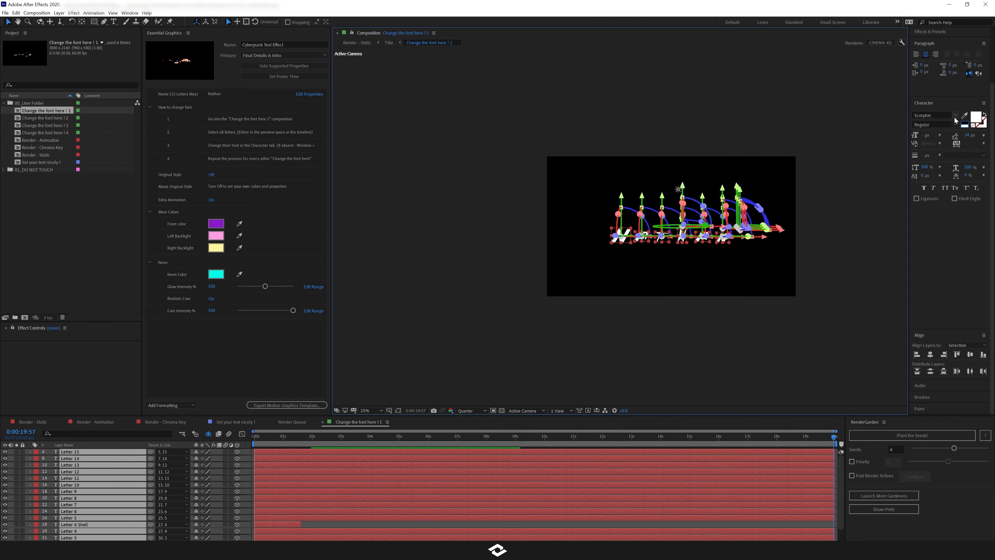
click(955, 118)
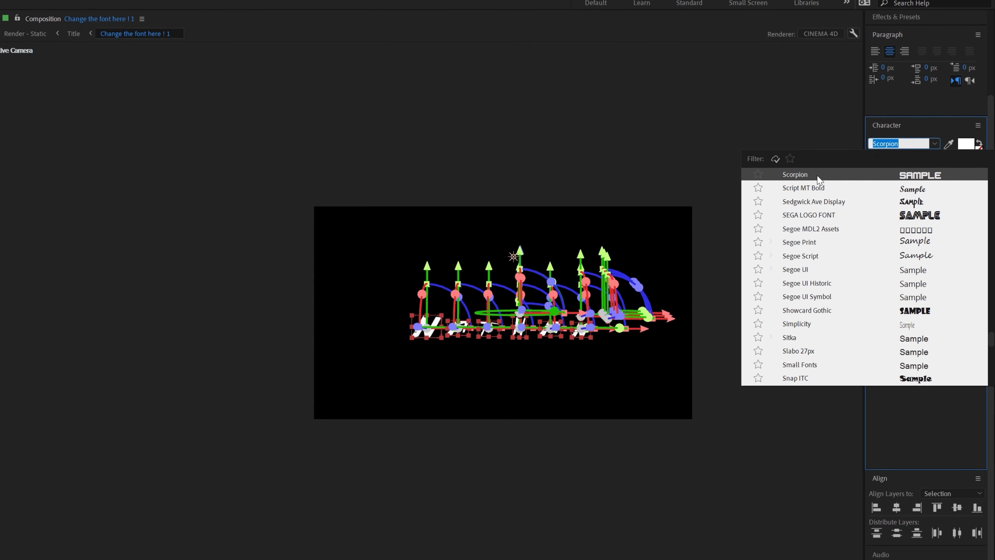
click(818, 178)
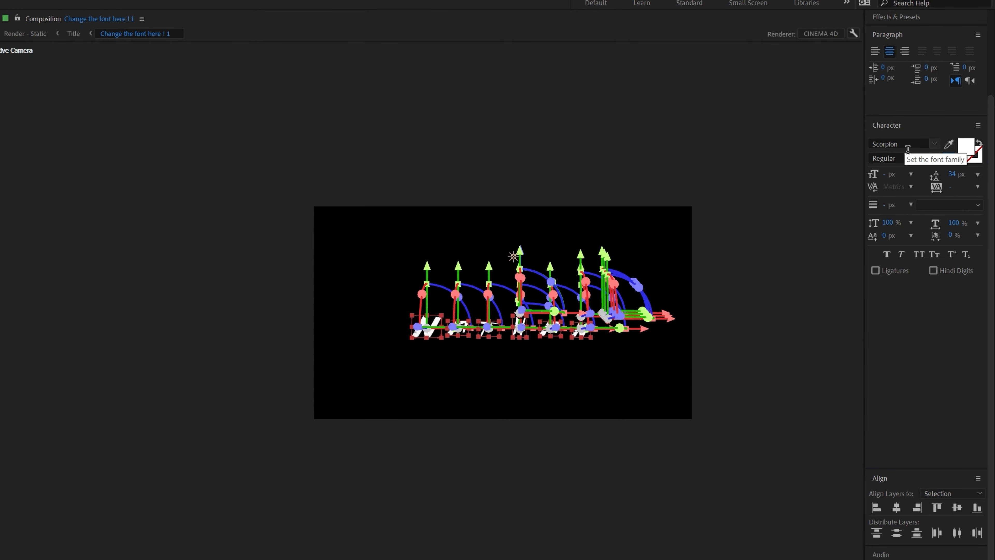
click(908, 149)
key(Down)
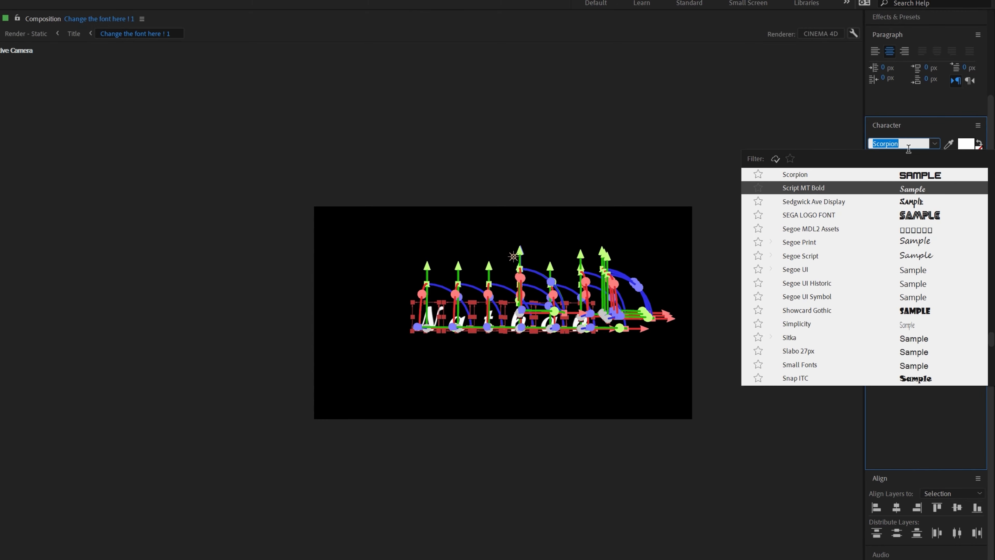
key(Up)
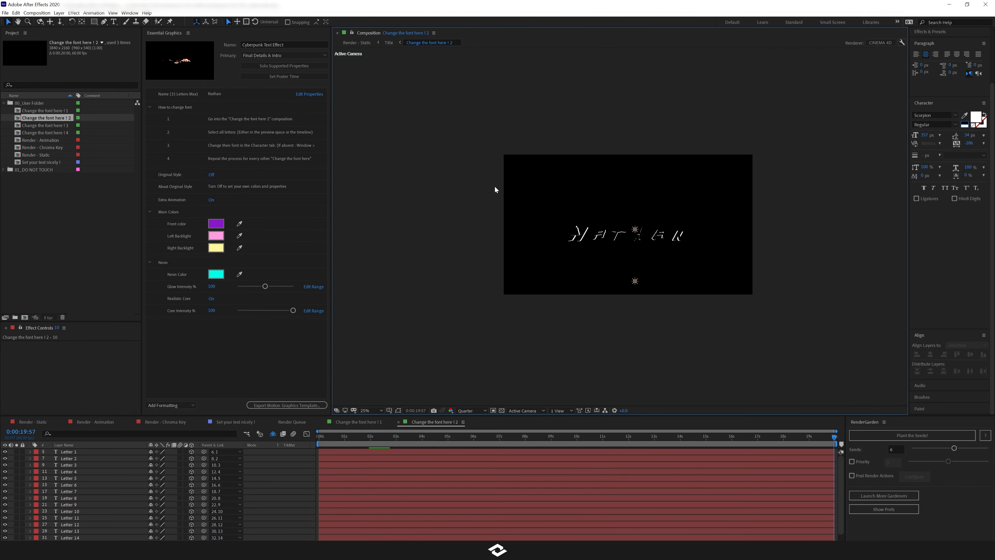
Step: Apply the Scorpion font to all letters in the "Change the font here ! 2" composition
key(ctrl+a)
click(907, 145)
key(Up)
click(463, 153)
Step: Apply the Scorpion font to all letters in the "Change the font here ! 3" composition
double_click(45, 125)
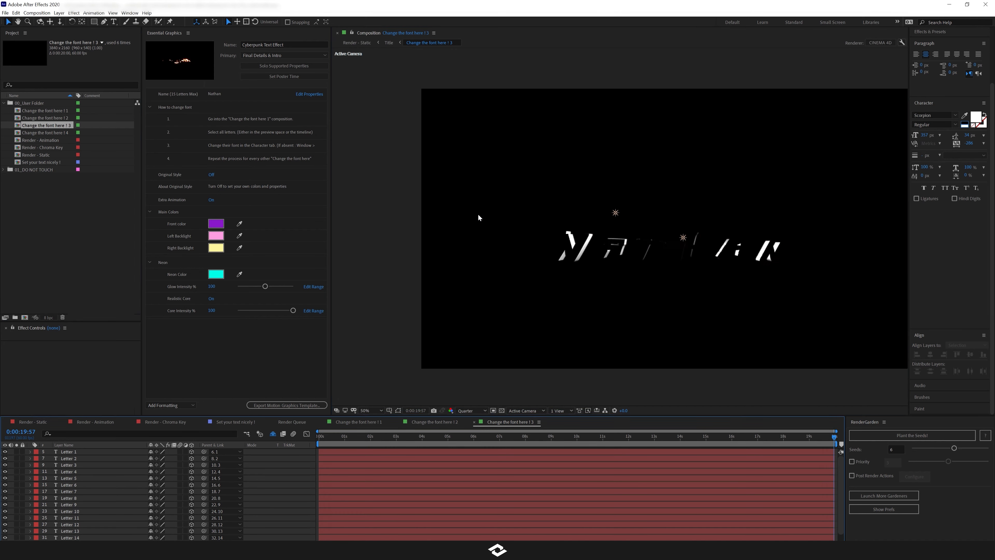
key(ctrl+a)
click(928, 117)
key(Down)
key(Up)
click(614, 60)
Step: Apply the Scorpion font to all letters in the "Change the font here ! 4" composition
double_click(45, 133)
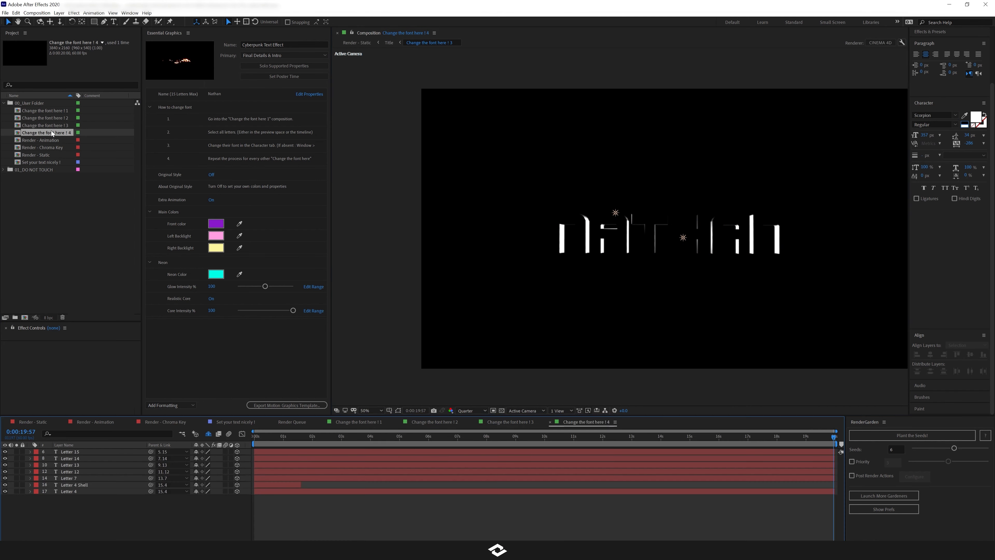
key(ctrl+a)
click(934, 117)
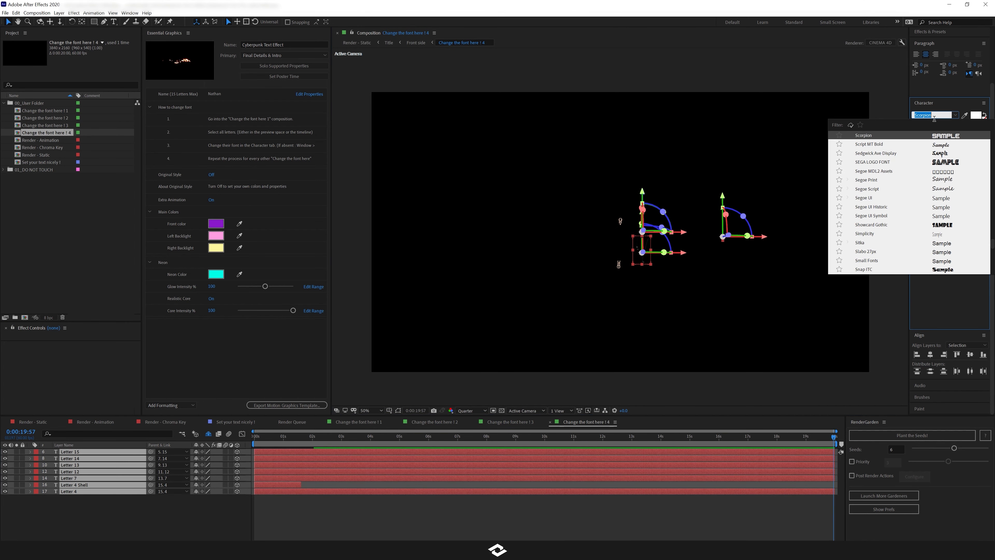
key(Down)
key(Up)
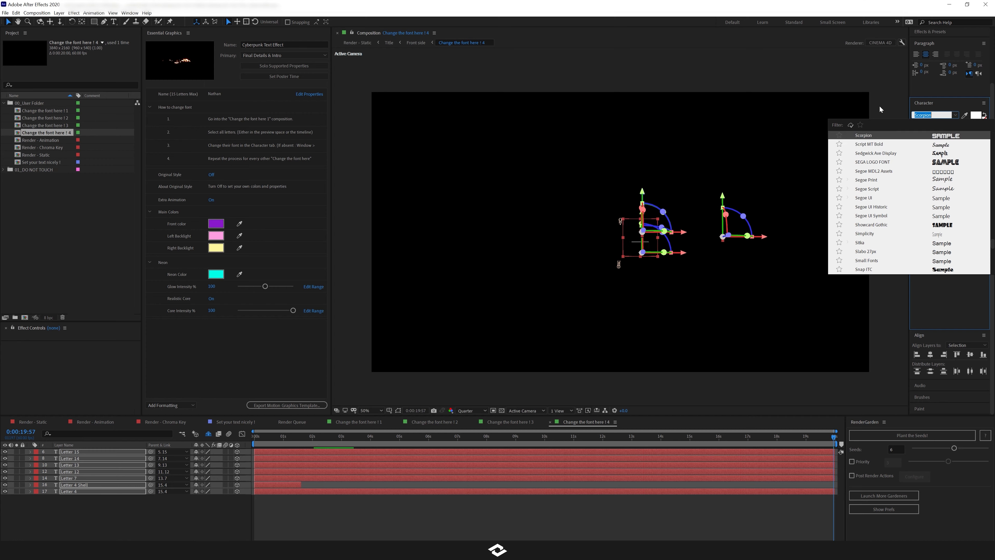
Step: Open the "Render - Animation" composition and add it to the Adobe Media Encoder queue
click(674, 63)
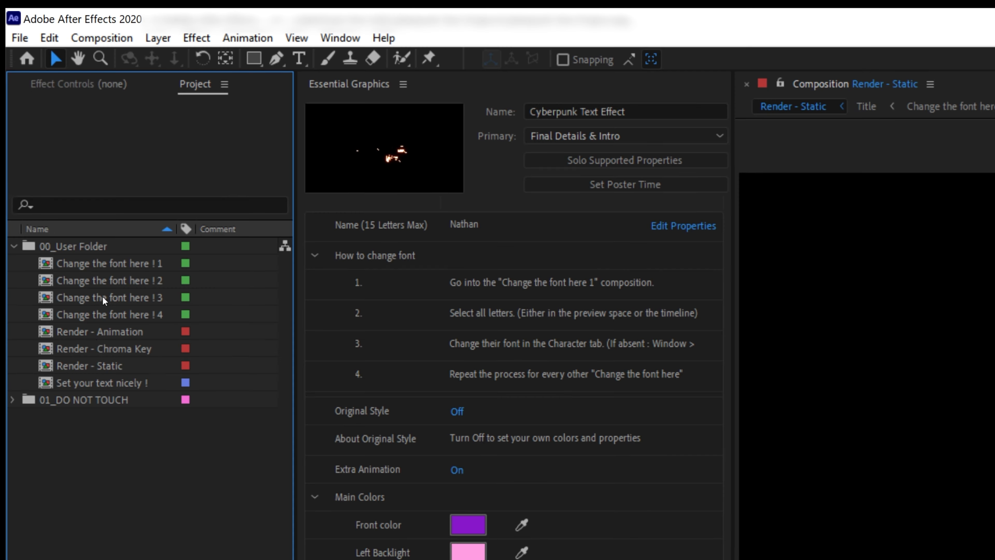
double_click(98, 334)
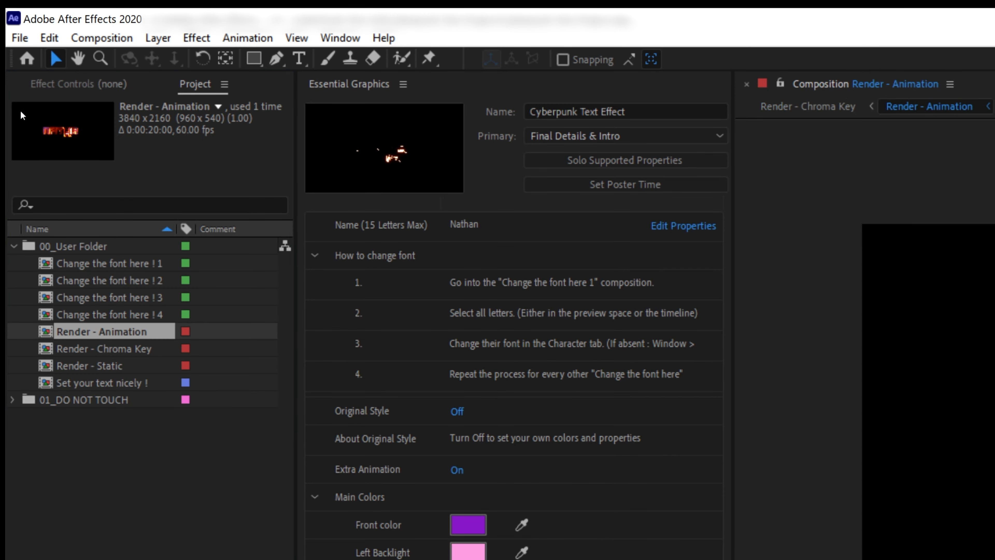
click(19, 37)
mouse_move(128, 330)
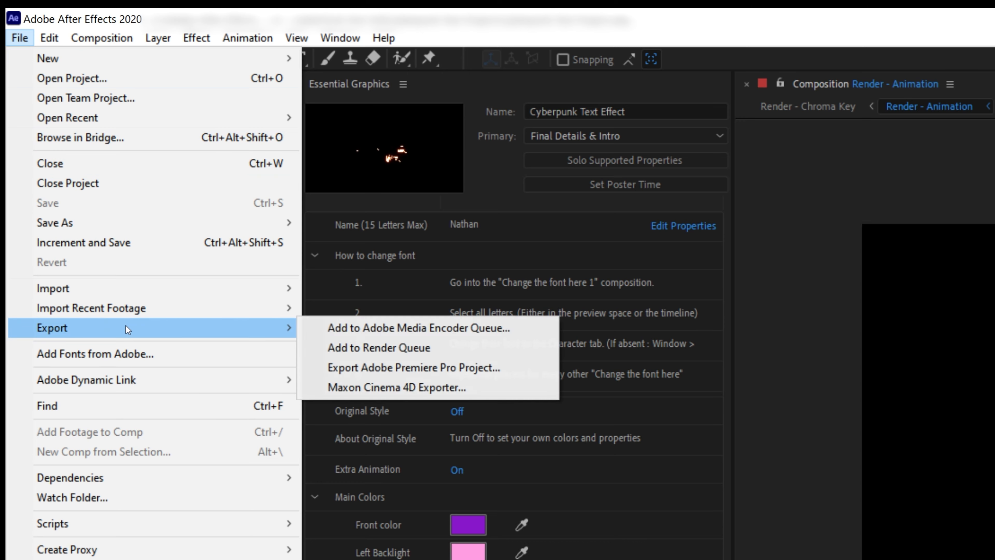
click(383, 330)
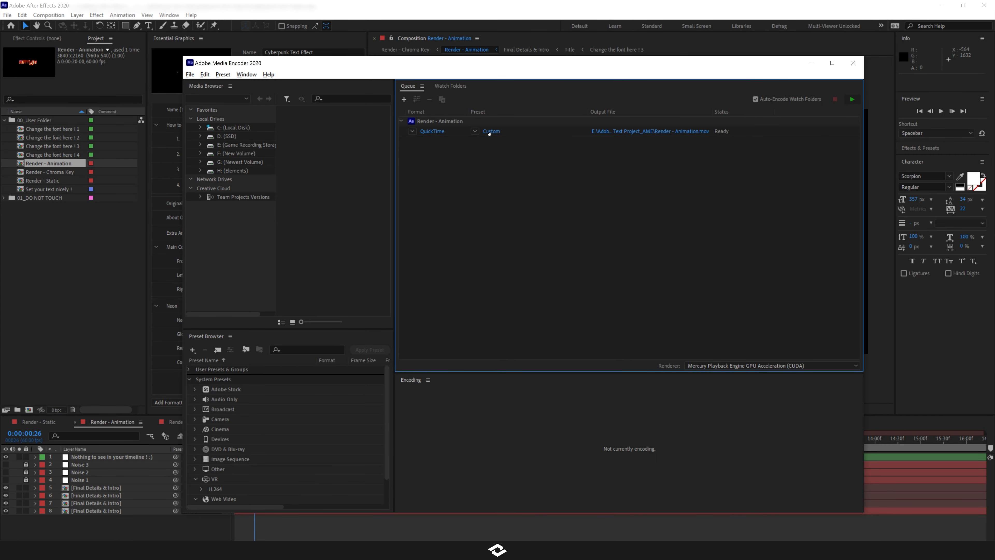
Step: Set the queued QuickTime export to the GoPro CineForm RGB 12-bit with alpha preset and turn audio export off
click(491, 132)
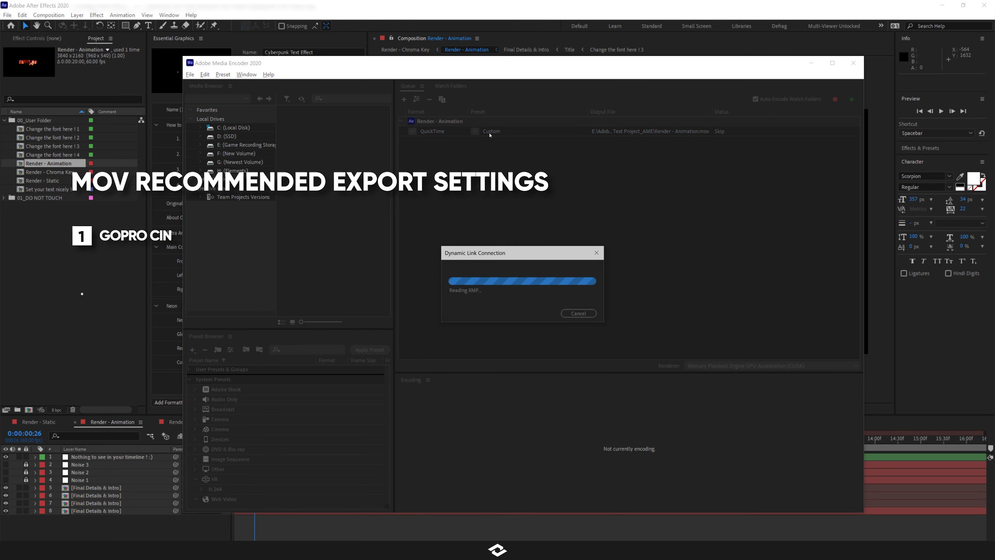
click(669, 113)
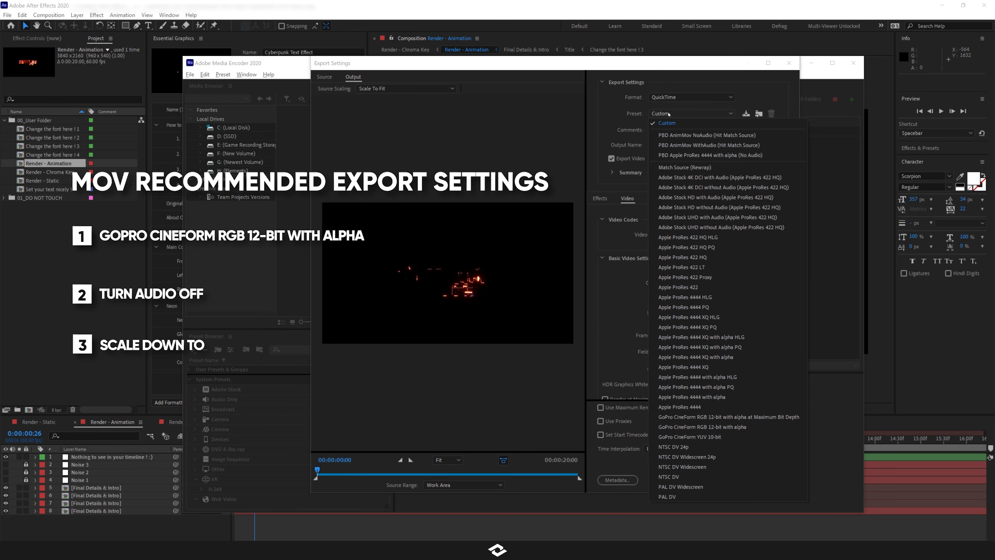
click(694, 428)
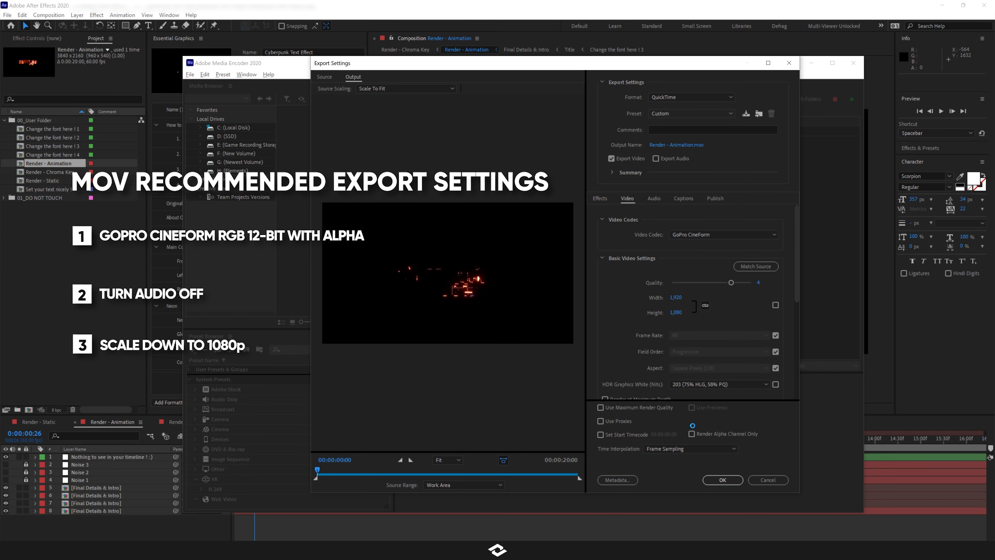
click(656, 159)
Step: Scale the video output down to a height of 1080 with linked proportions and accept the export settings
click(781, 305)
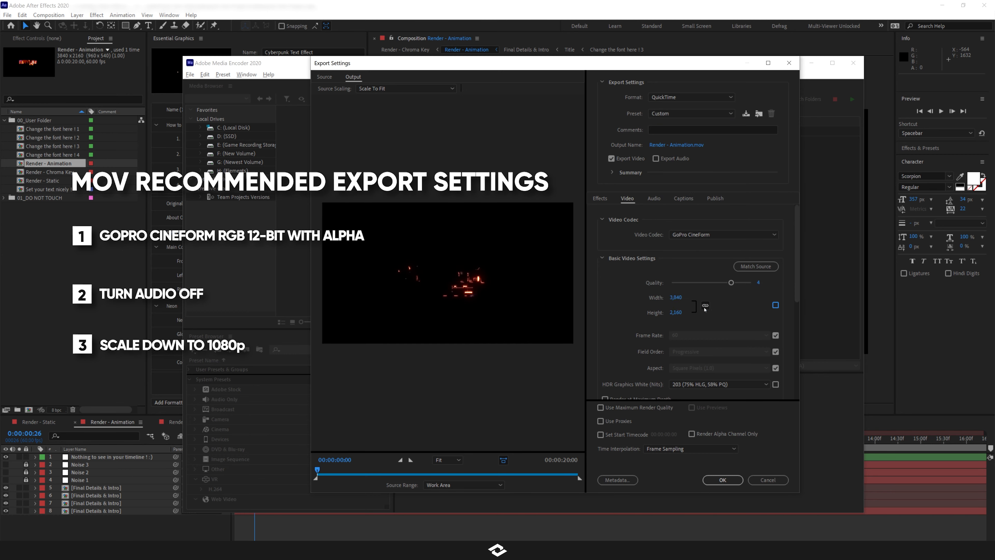
click(674, 313)
text(1080)
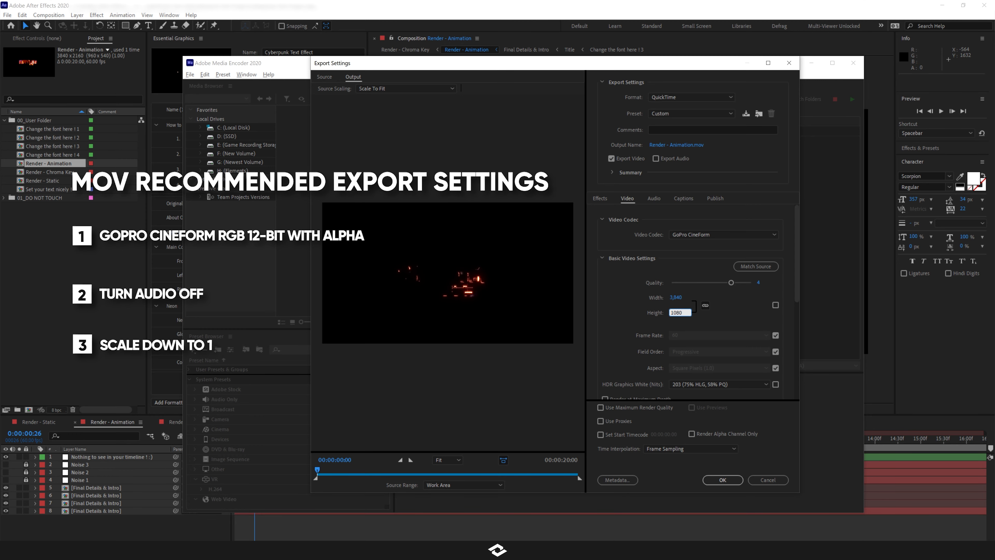
key(Return)
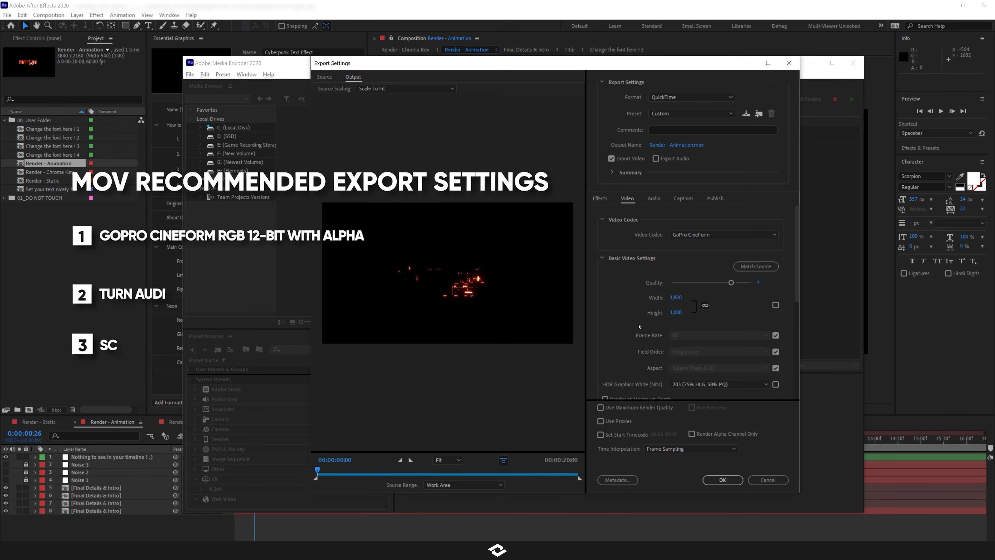
click(722, 479)
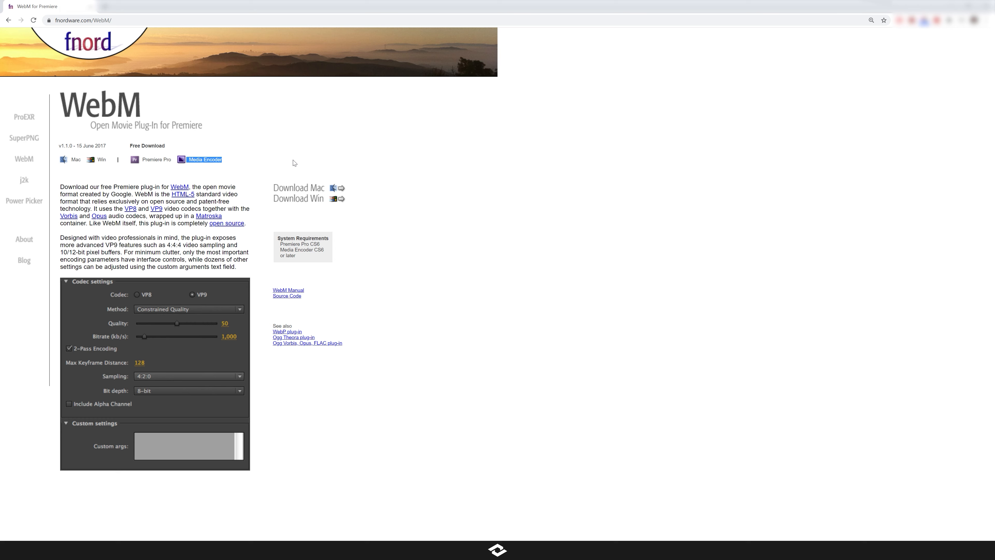
Step: Switch to the browser and download the Windows version of fnord's WebM plug-in for Premiere and Media Encoder
click(294, 163)
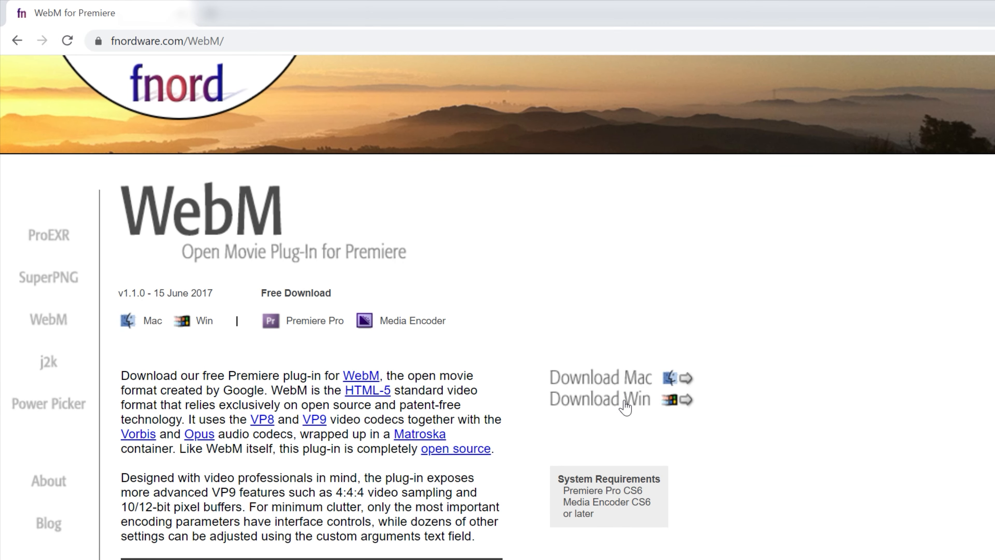
click(626, 407)
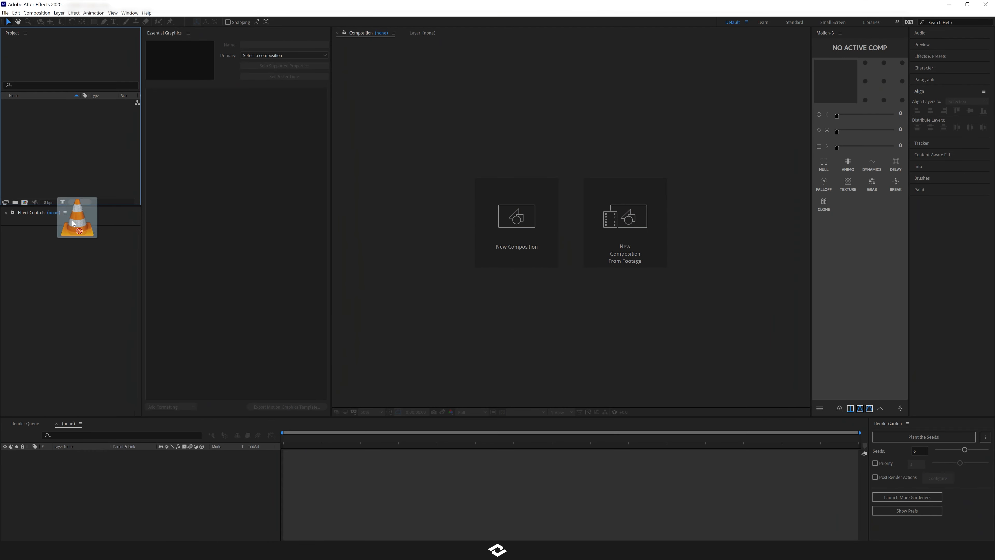
Step: Import the rendered text MOV into an empty After Effects project and create a composition from it, displayed over the transparency grid
drag(72, 220, 81, 222)
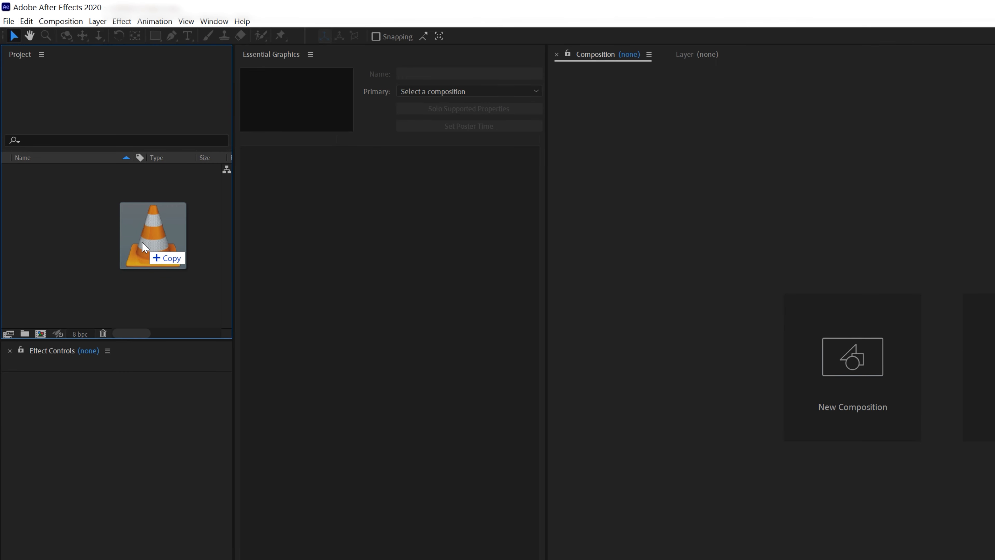
drag(143, 242, 142, 242)
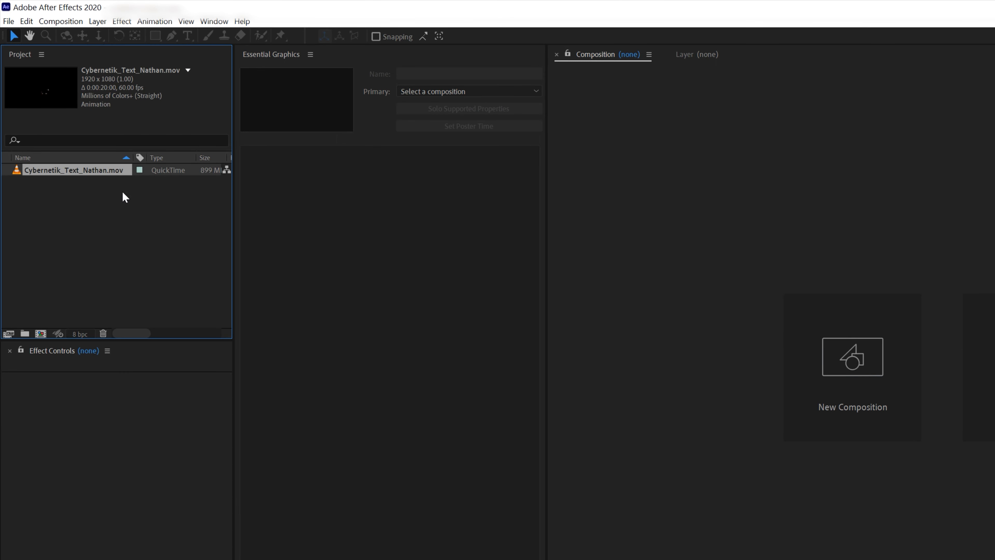
right_click(105, 168)
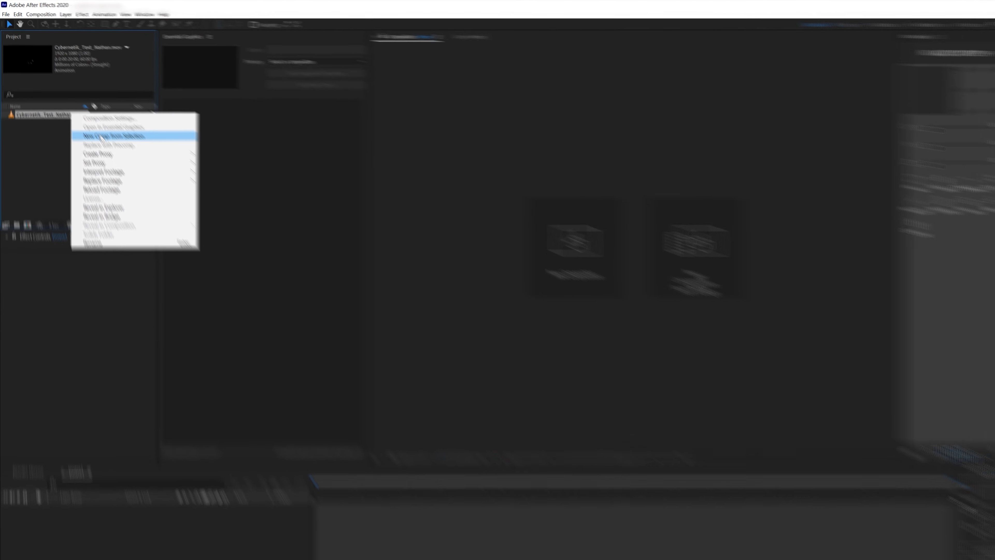
click(101, 137)
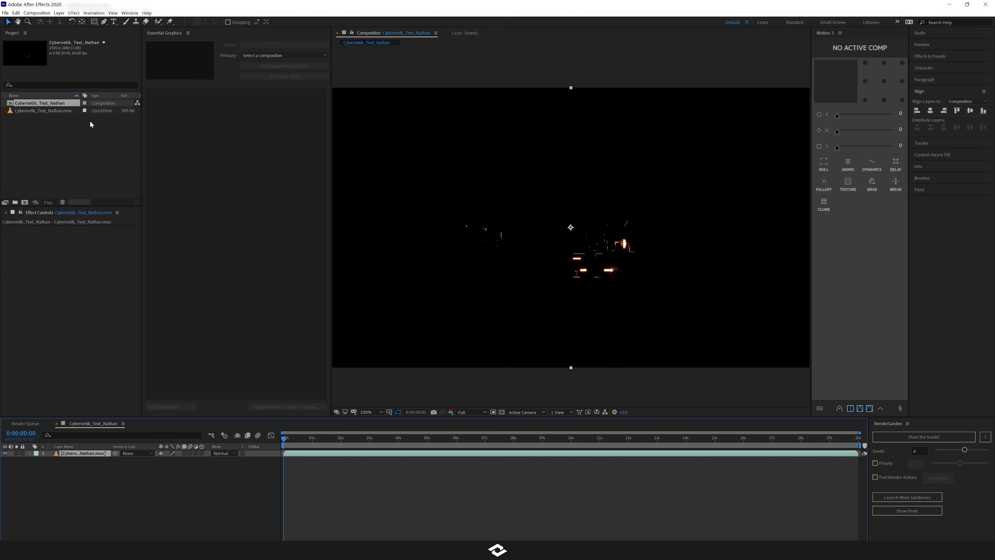
click(502, 412)
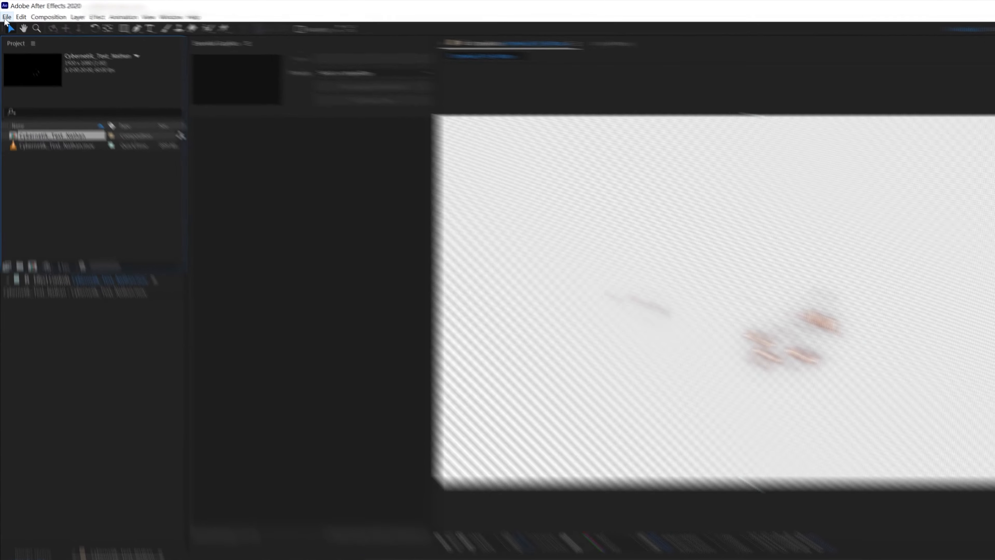
Step: Add the new text composition to the Adobe Media Encoder queue and set its output format to WebM
click(5, 12)
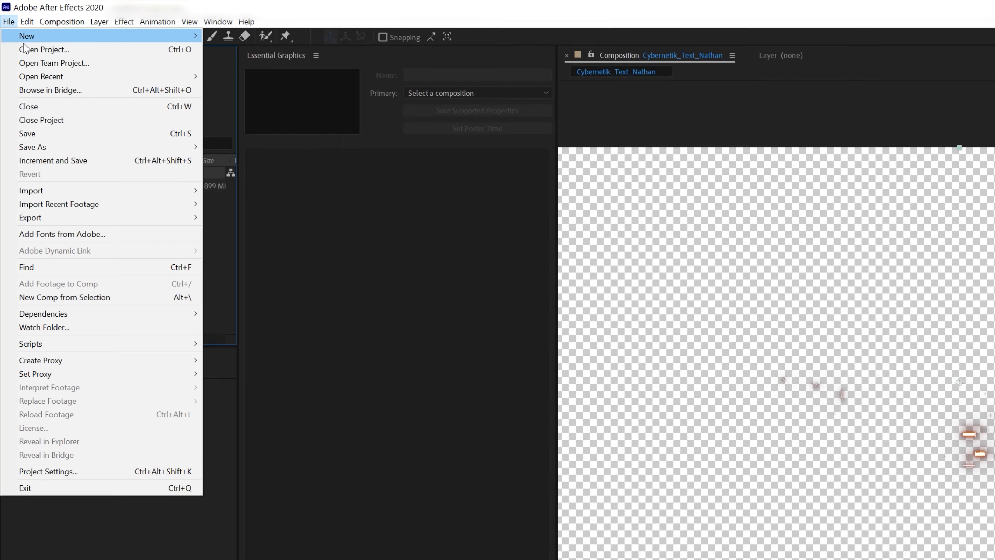
mouse_move(83, 218)
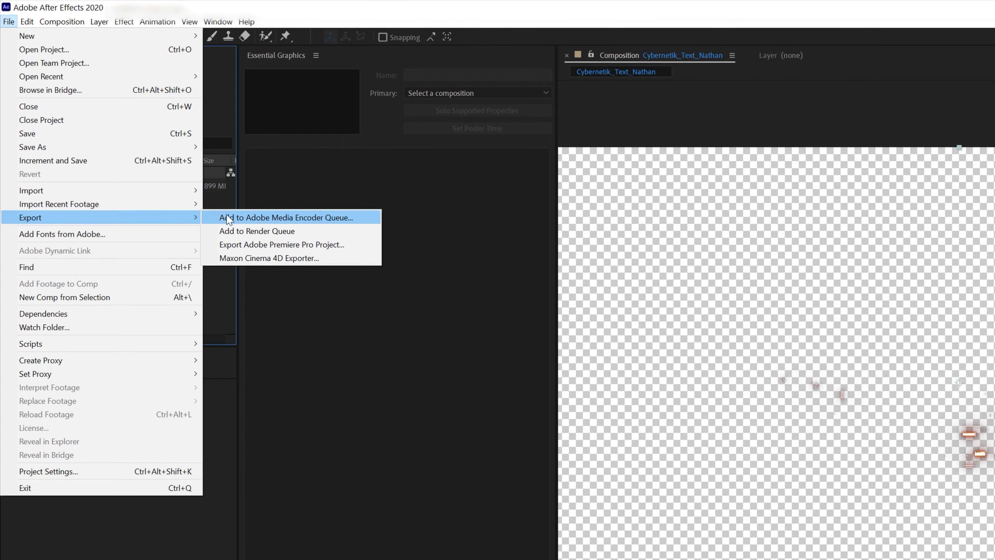
click(246, 220)
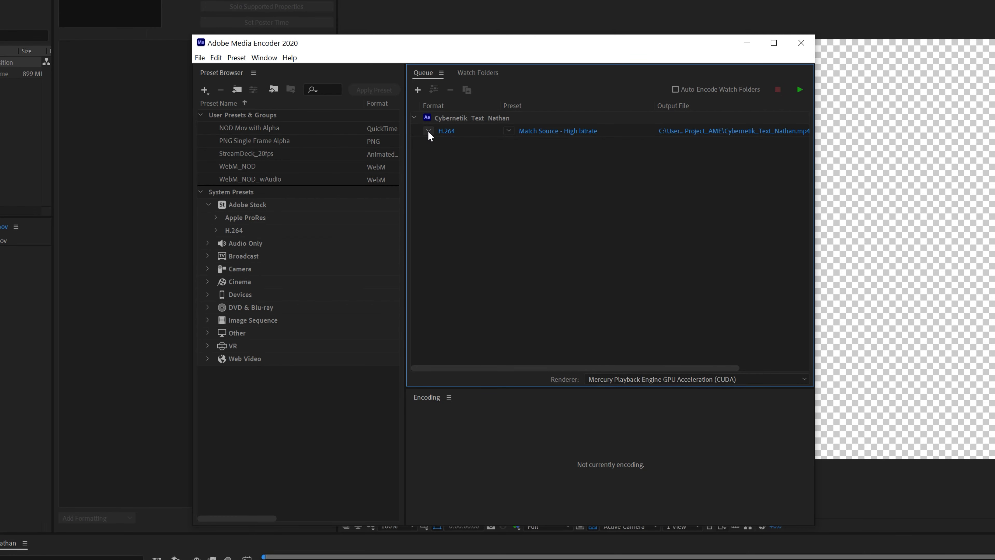
click(428, 131)
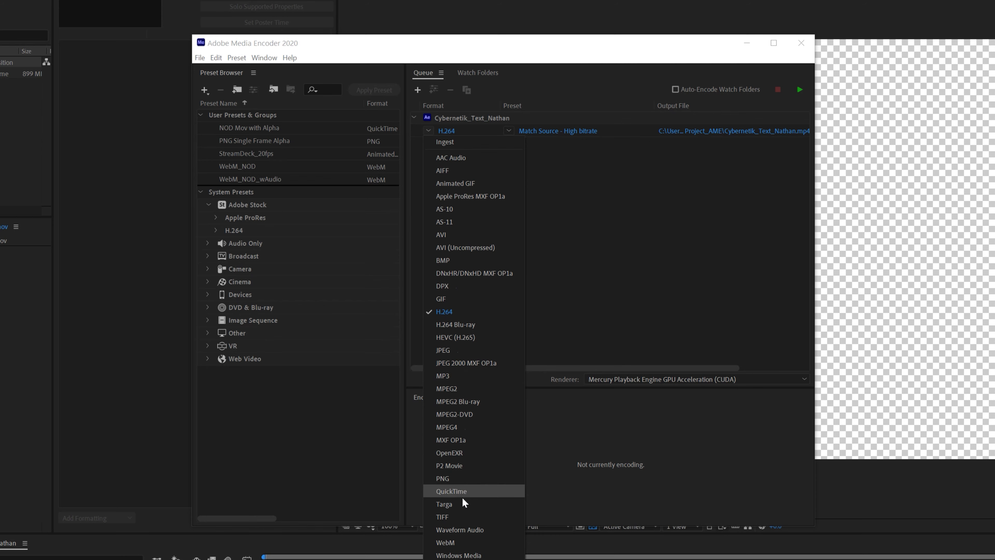
click(455, 542)
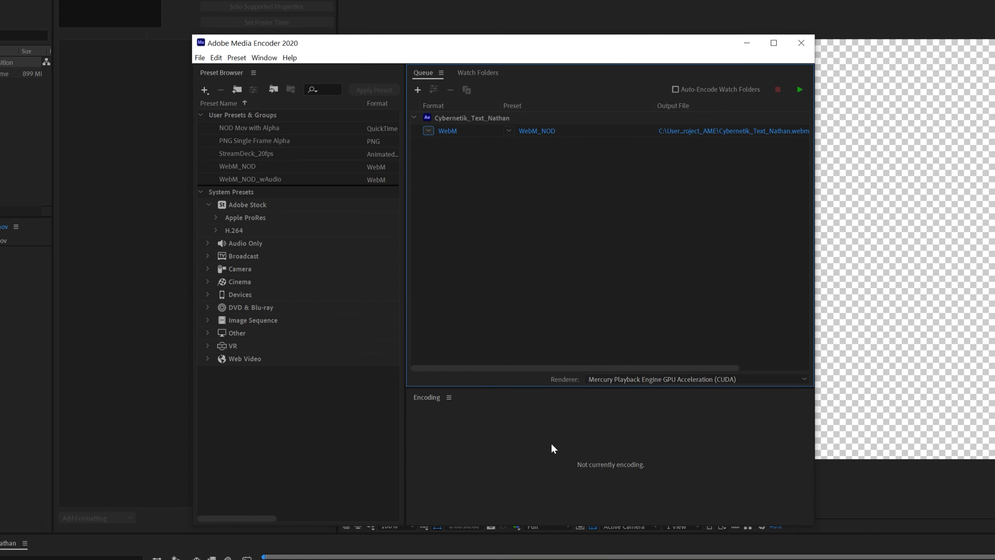
Step: Check the WebM export's audio, codec, quality and alpha channel settings, accept them and start the encoding queue
click(511, 131)
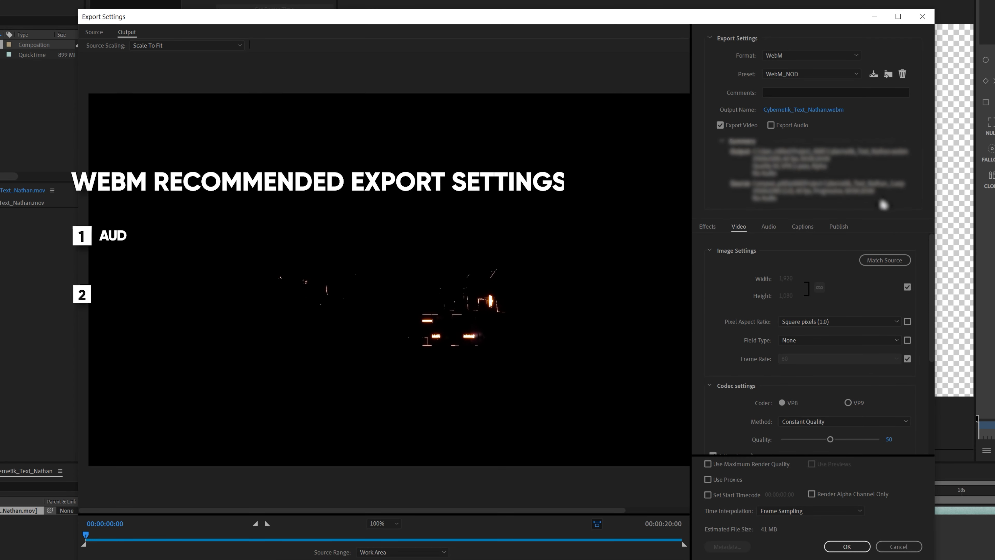
drag(932, 245, 928, 325)
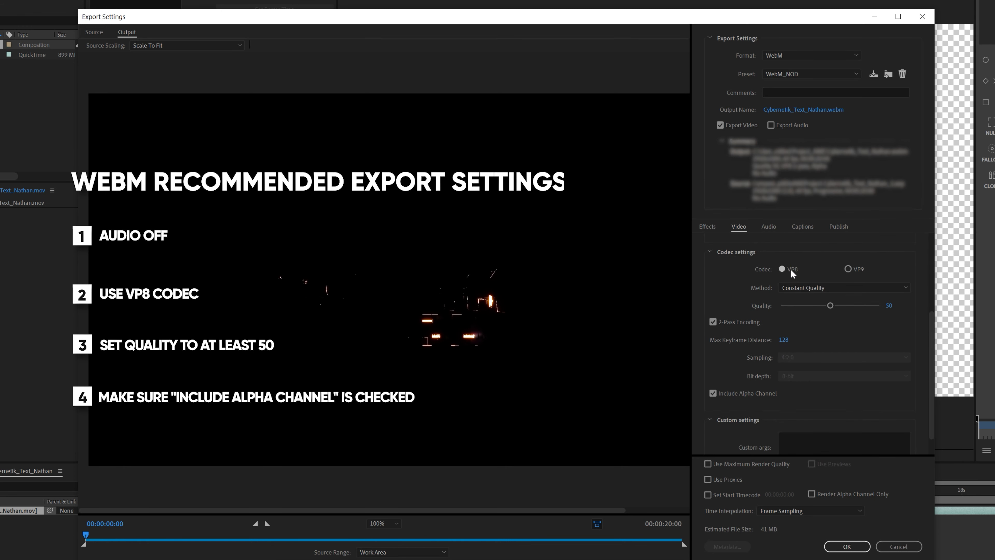
scroll(930, 328, down, 2)
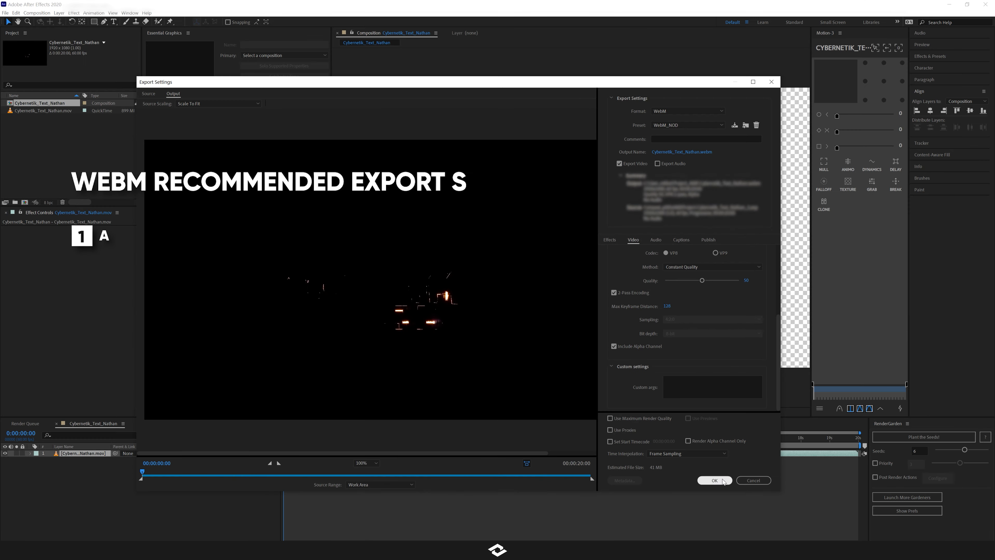
click(847, 546)
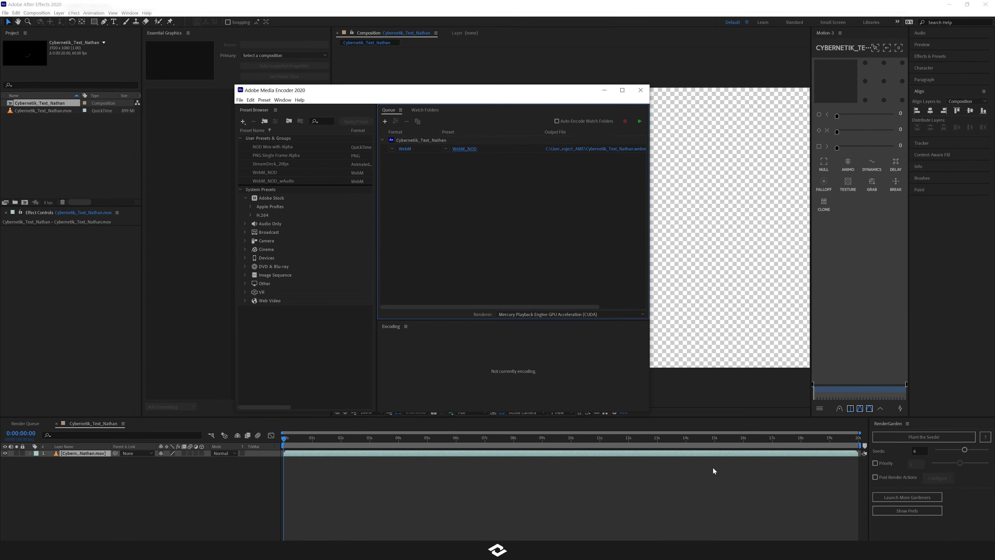
click(639, 121)
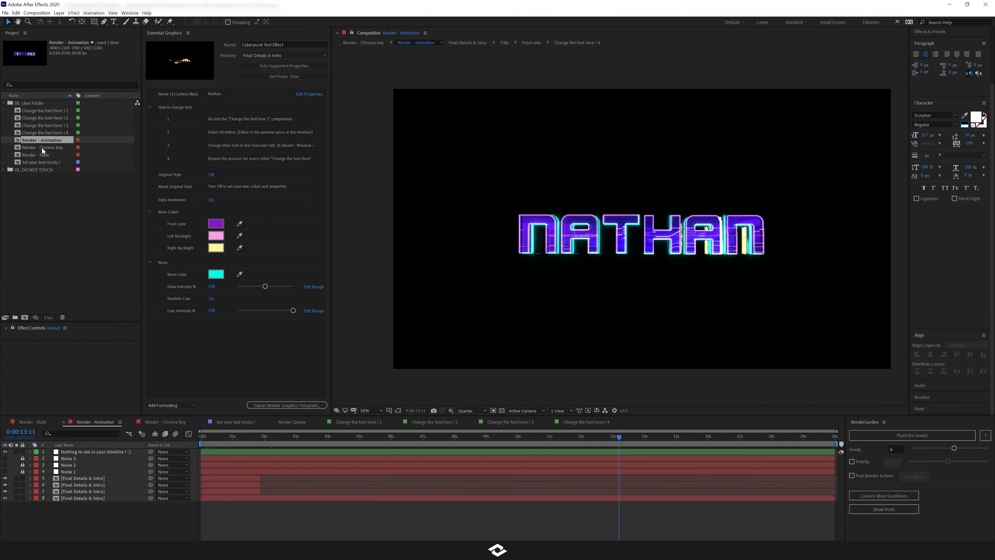
Step: Open the "Render - Chroma Key" composition in the template project and add it to the Adobe Media Encoder queue
click(41, 148)
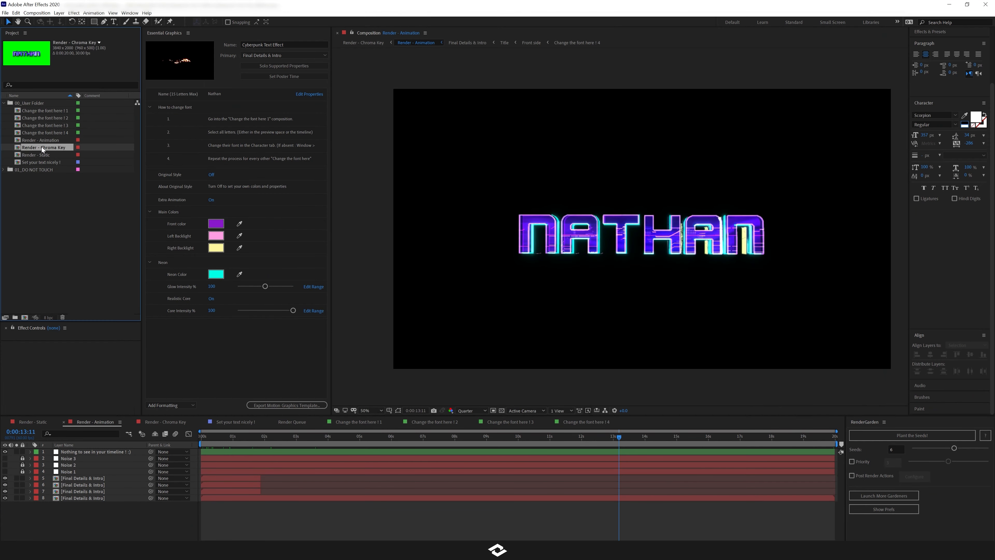
double_click(47, 147)
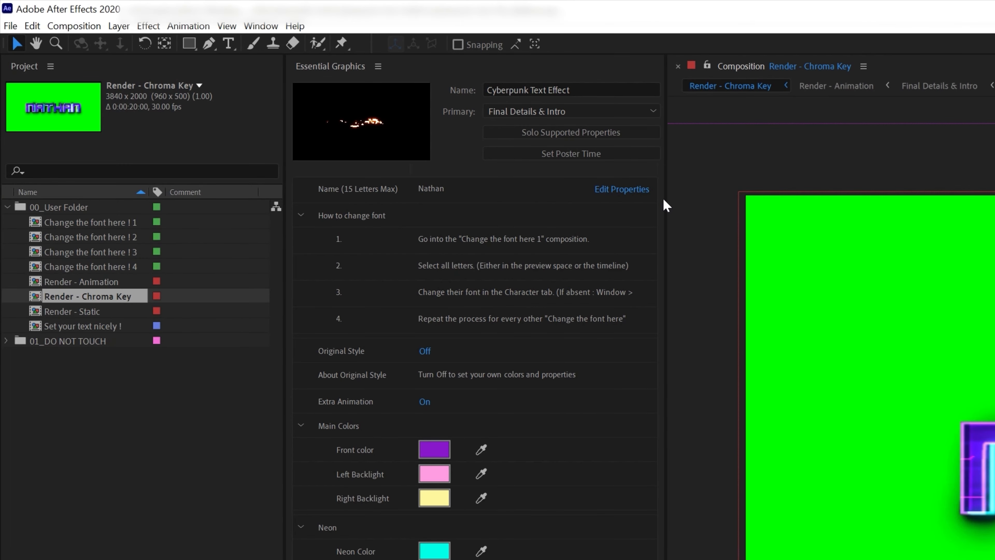
click(10, 26)
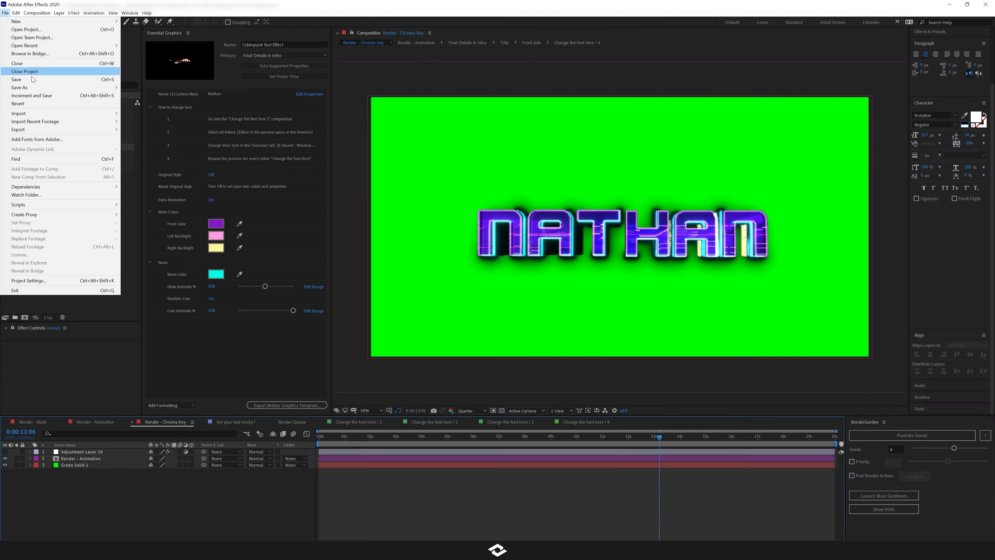
mouse_move(128, 260)
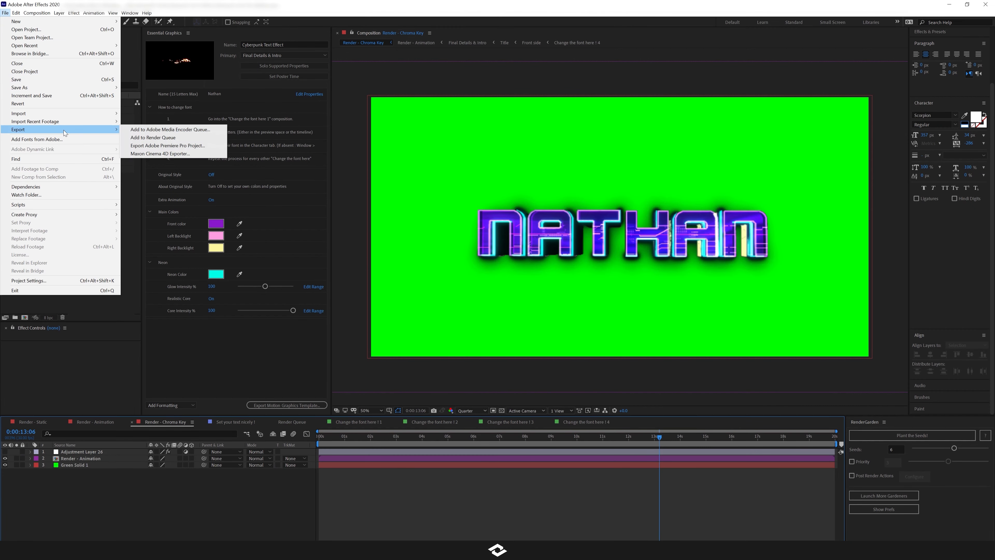
click(156, 129)
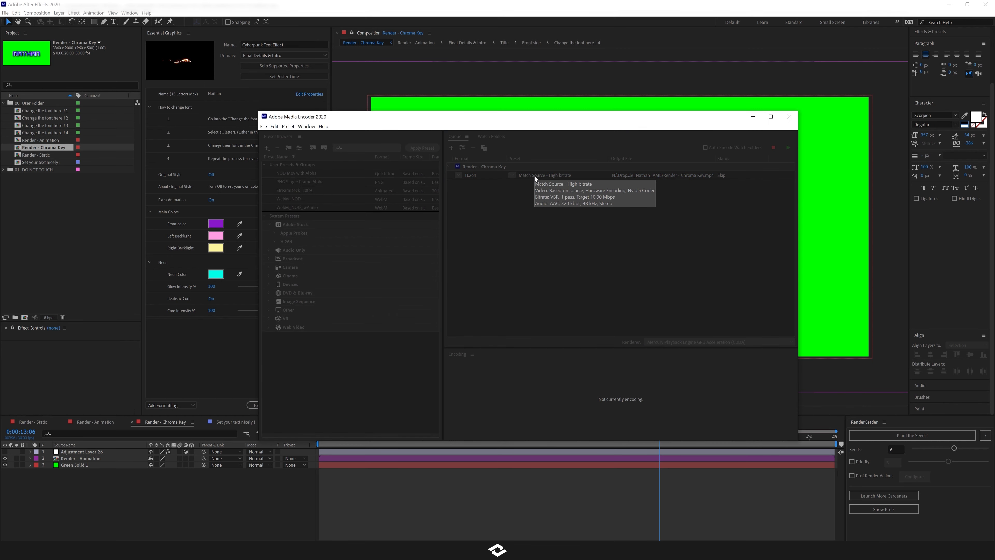
Step: Disable audio in the chroma key H.264 export, set the output width to 1920 with linked proportions, and accept the export settings
click(534, 176)
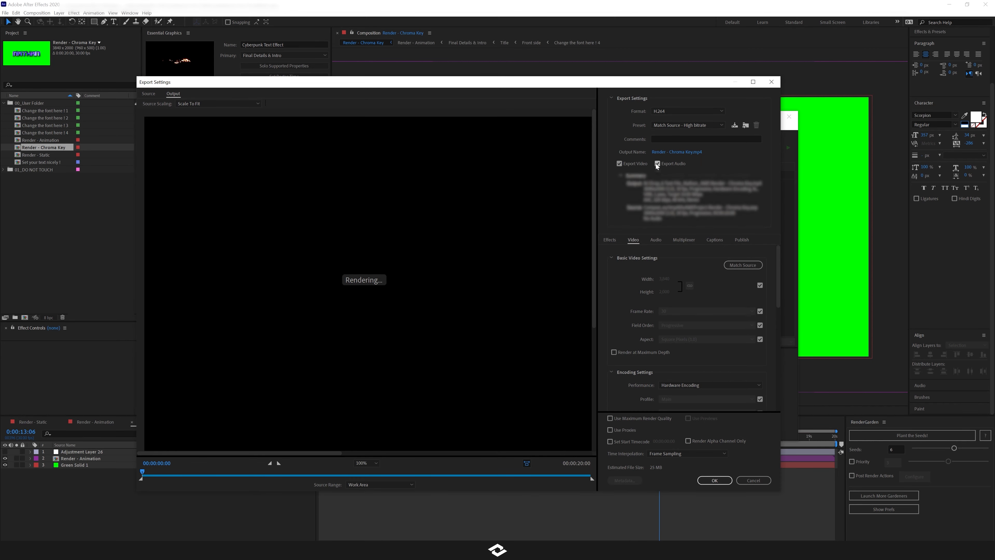
click(658, 164)
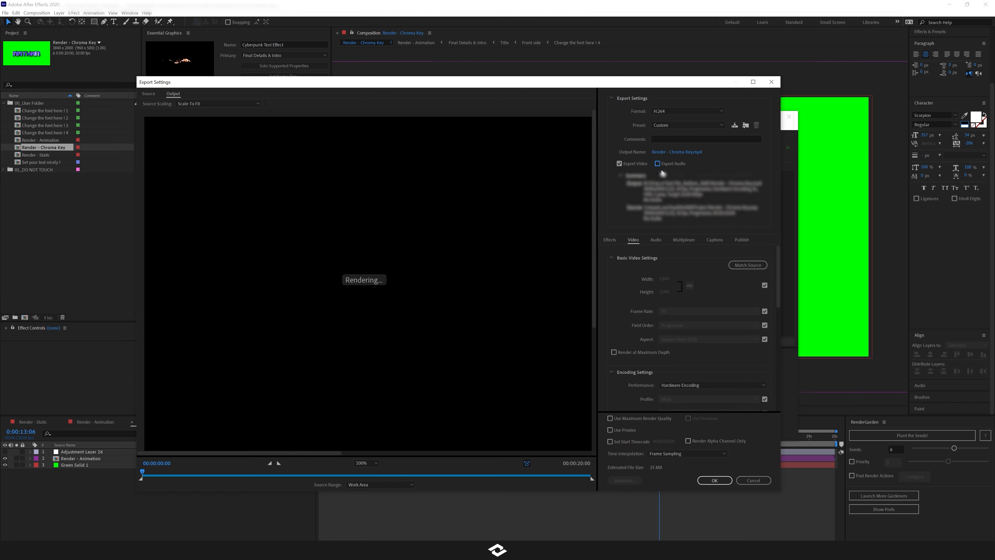
click(765, 286)
click(665, 281)
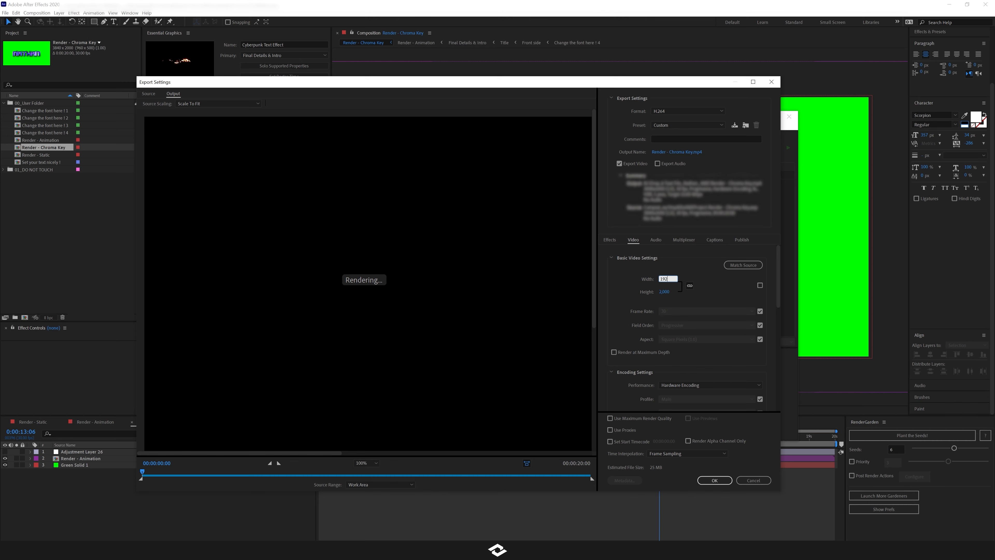
key(Return)
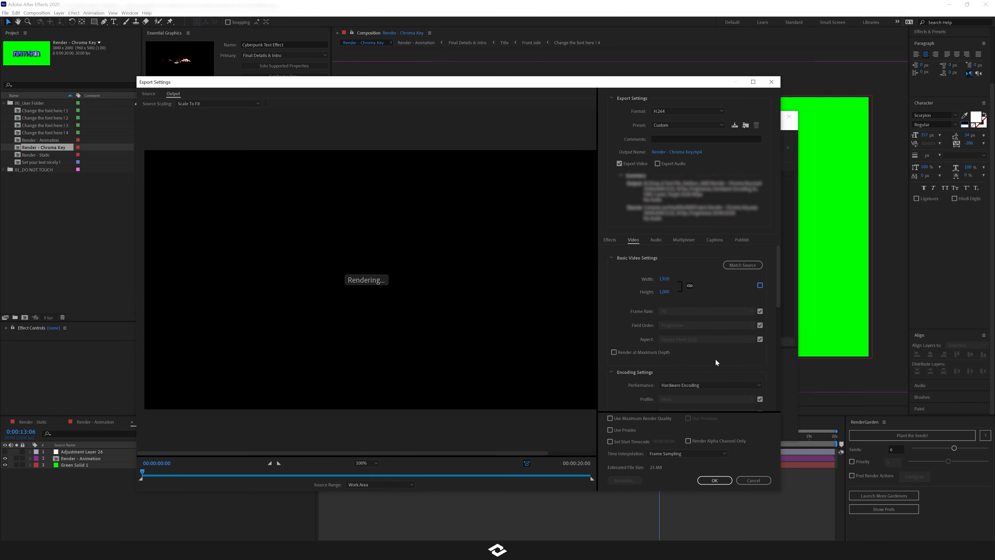
drag(777, 285, 775, 391)
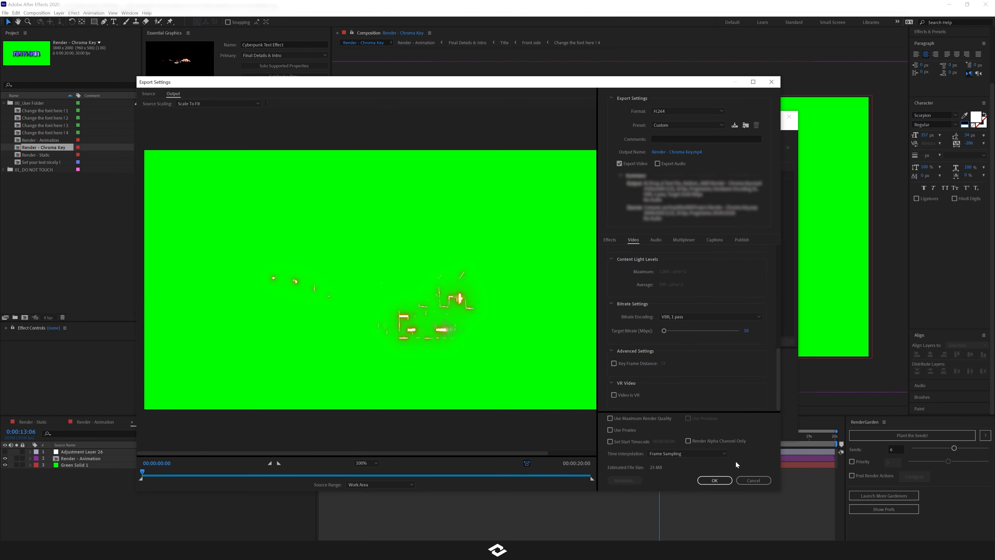
click(714, 481)
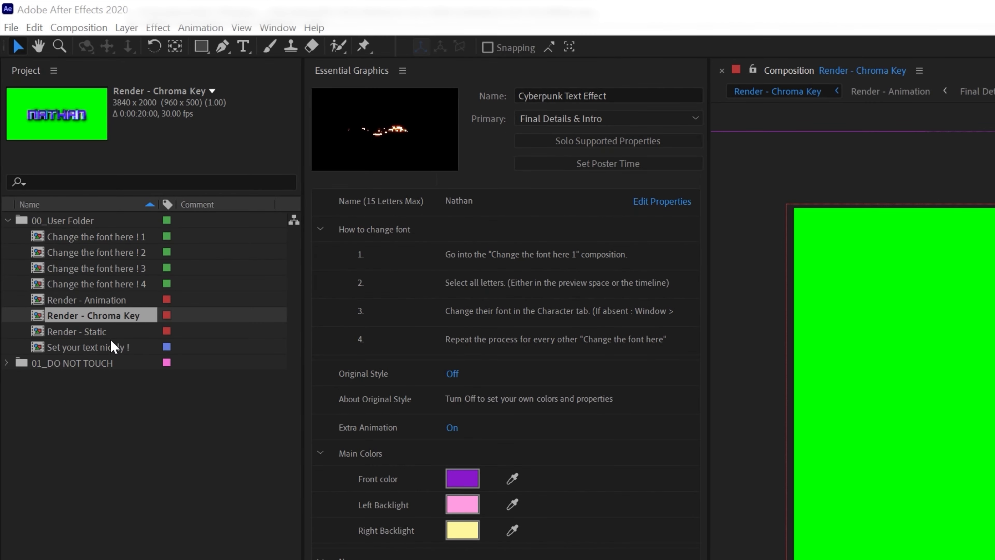
Step: Open the "Render - Static" composition and save its current frame as a file through the render queue
double_click(100, 333)
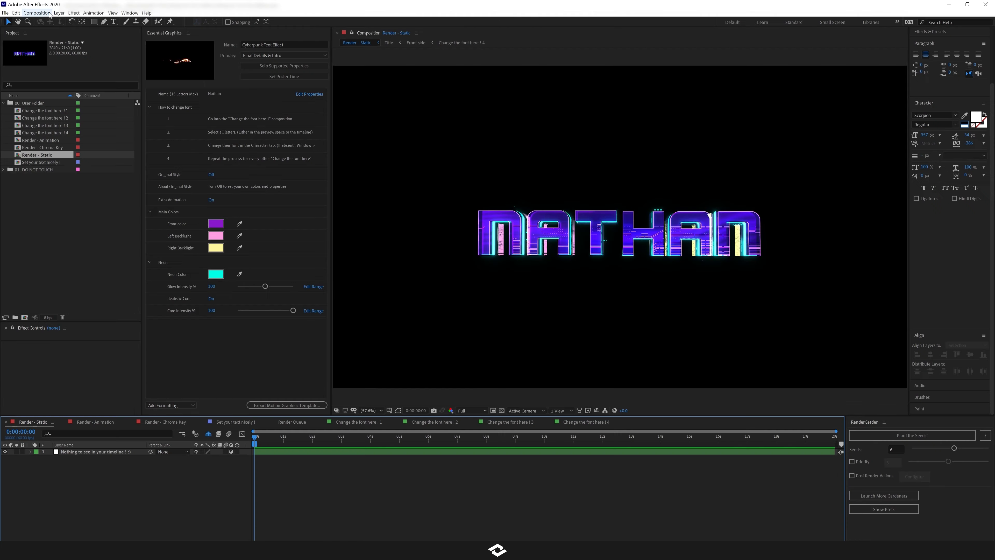
click(74, 26)
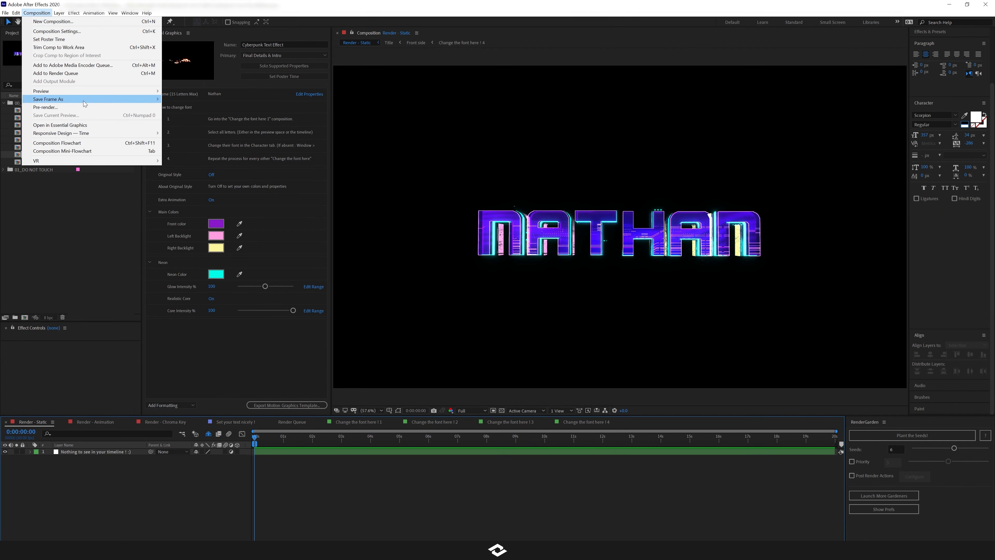
mouse_move(168, 204)
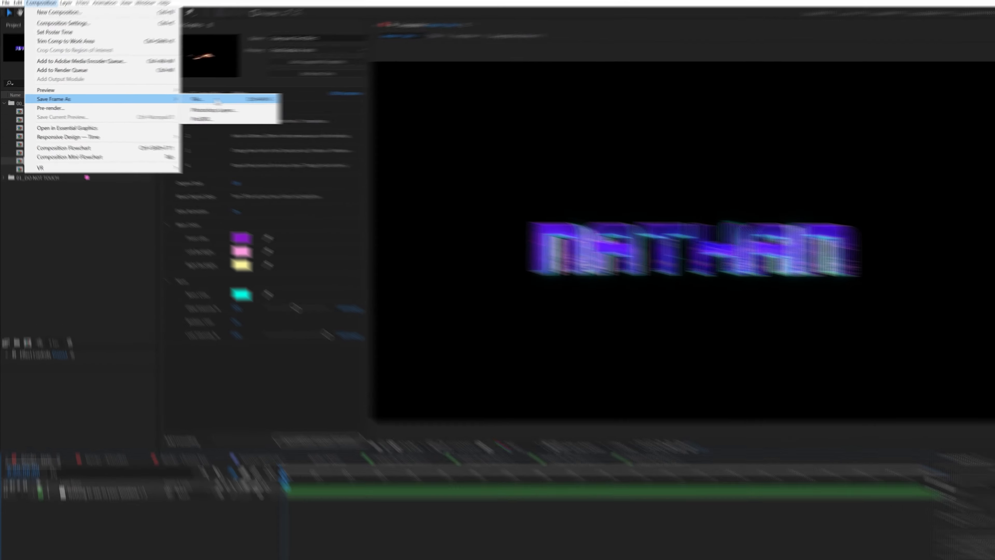
click(220, 100)
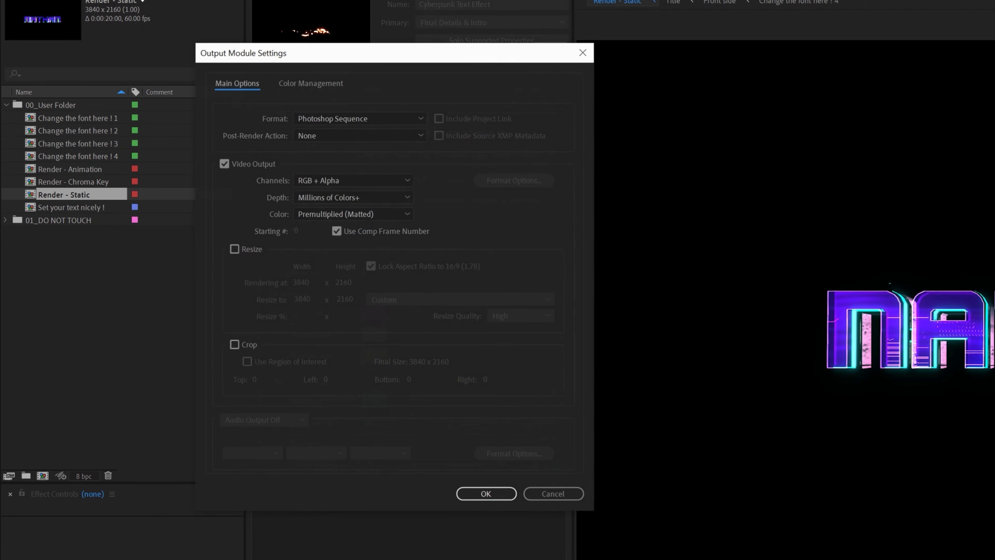
Step: Set the static frame's output module format to PNG Sequence and accept the settings
click(369, 120)
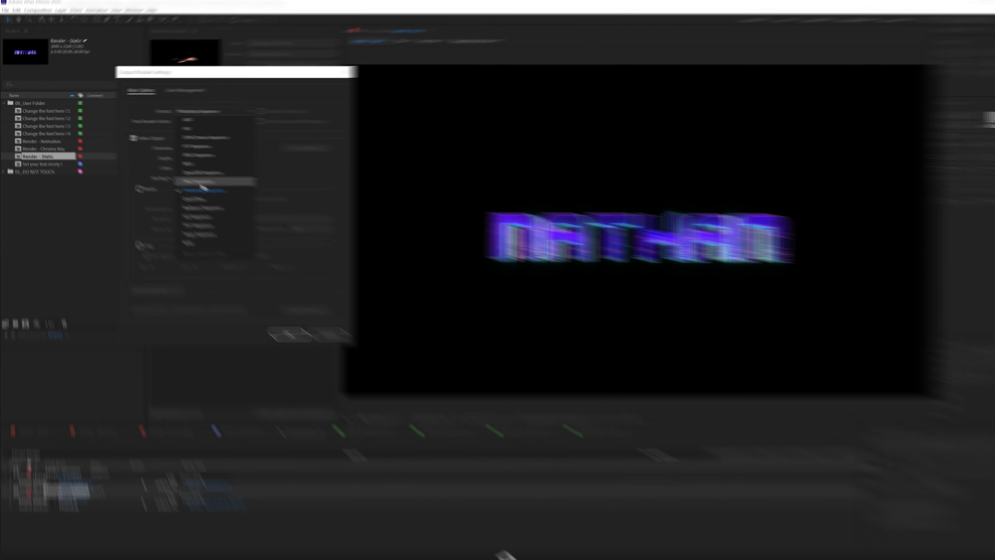
click(339, 238)
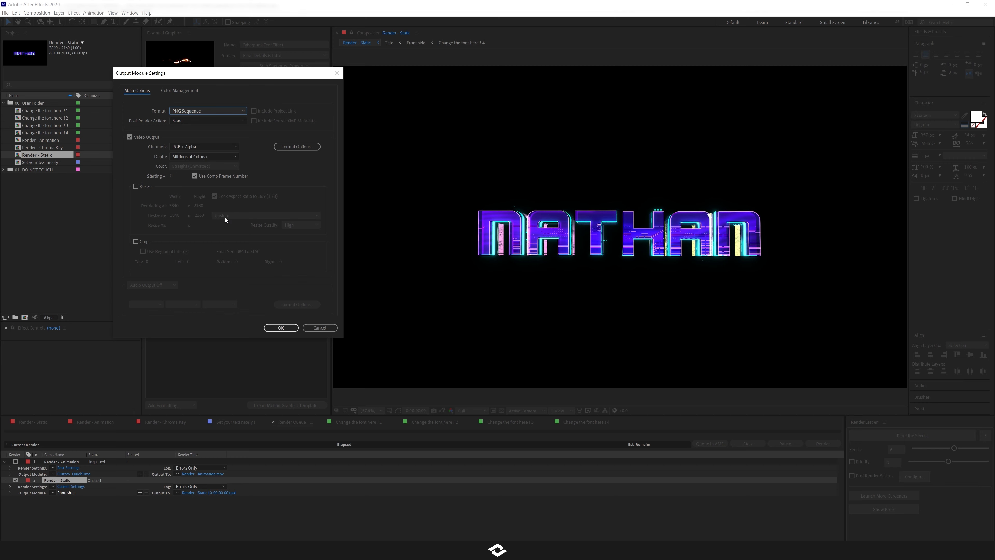
click(282, 328)
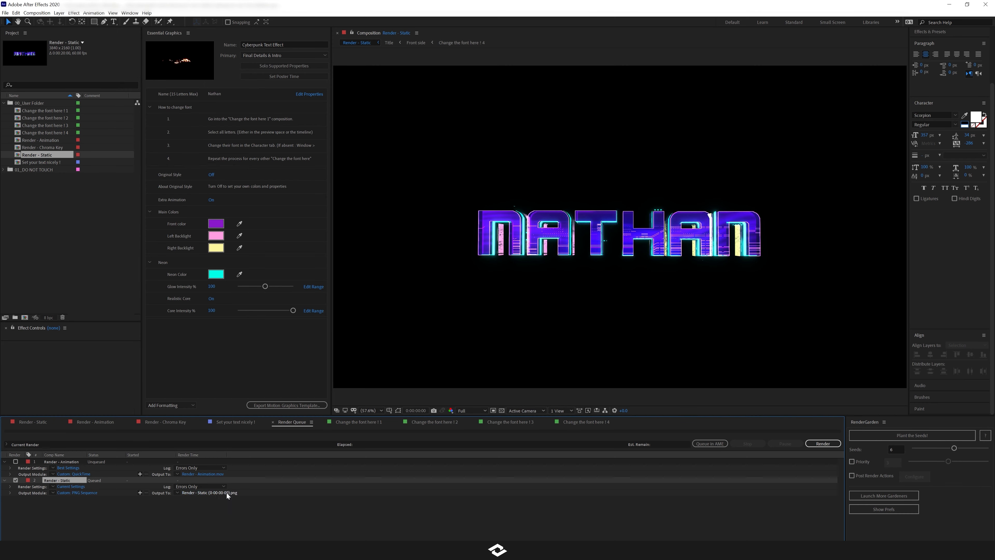